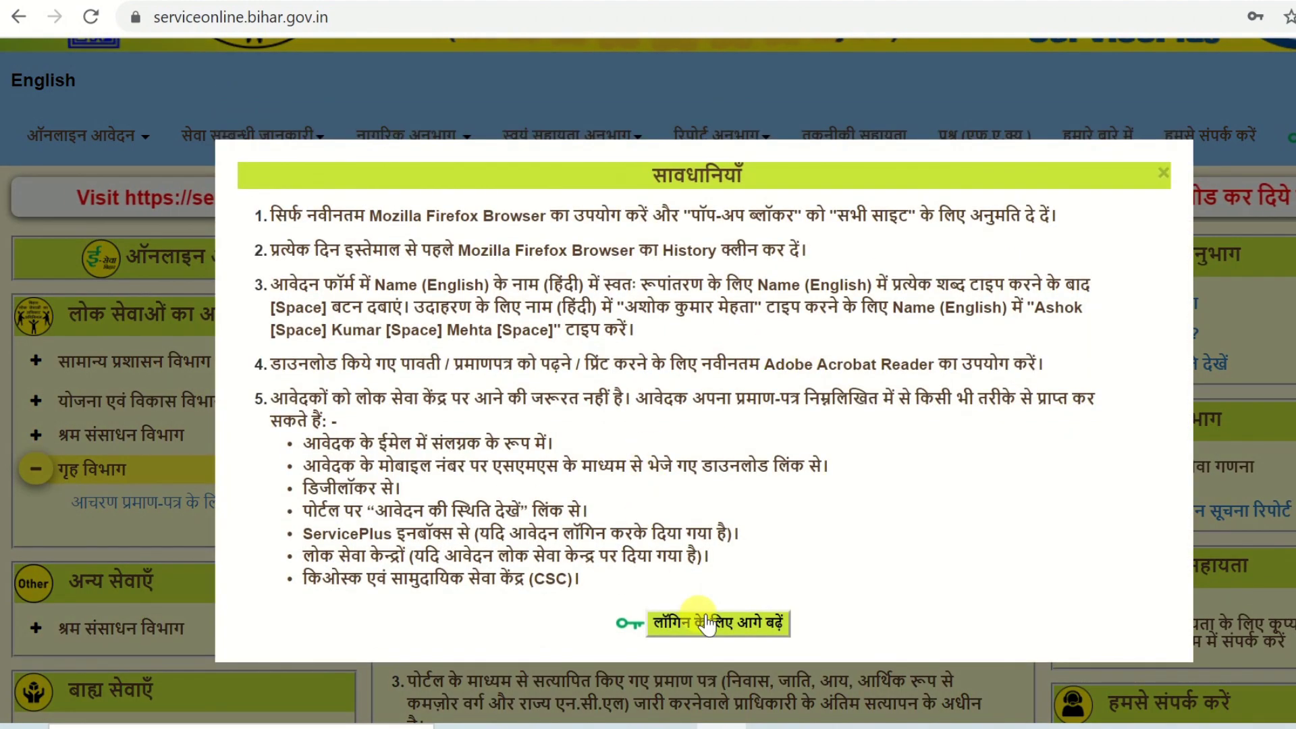
# Dismiss the precautions notice and log in with the account credentials and captcha code
pyautogui.click(695, 623)
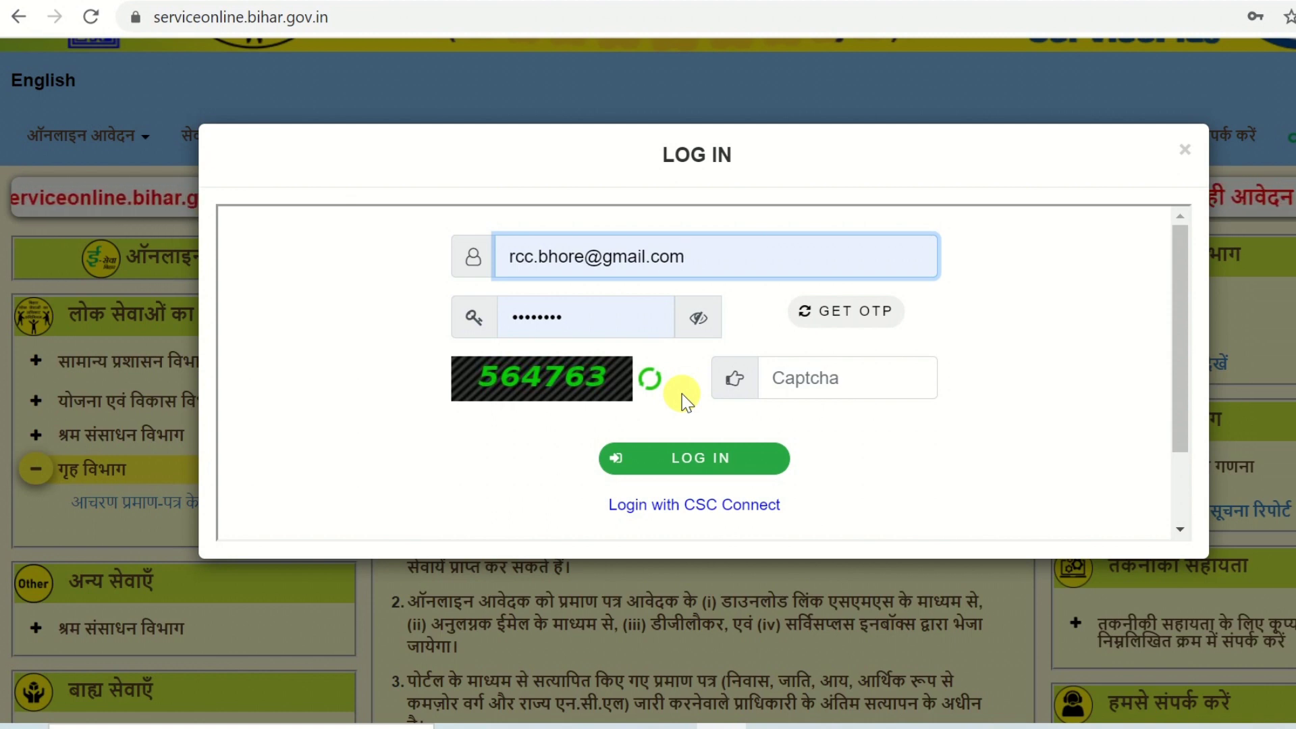
pyautogui.click(783, 386)
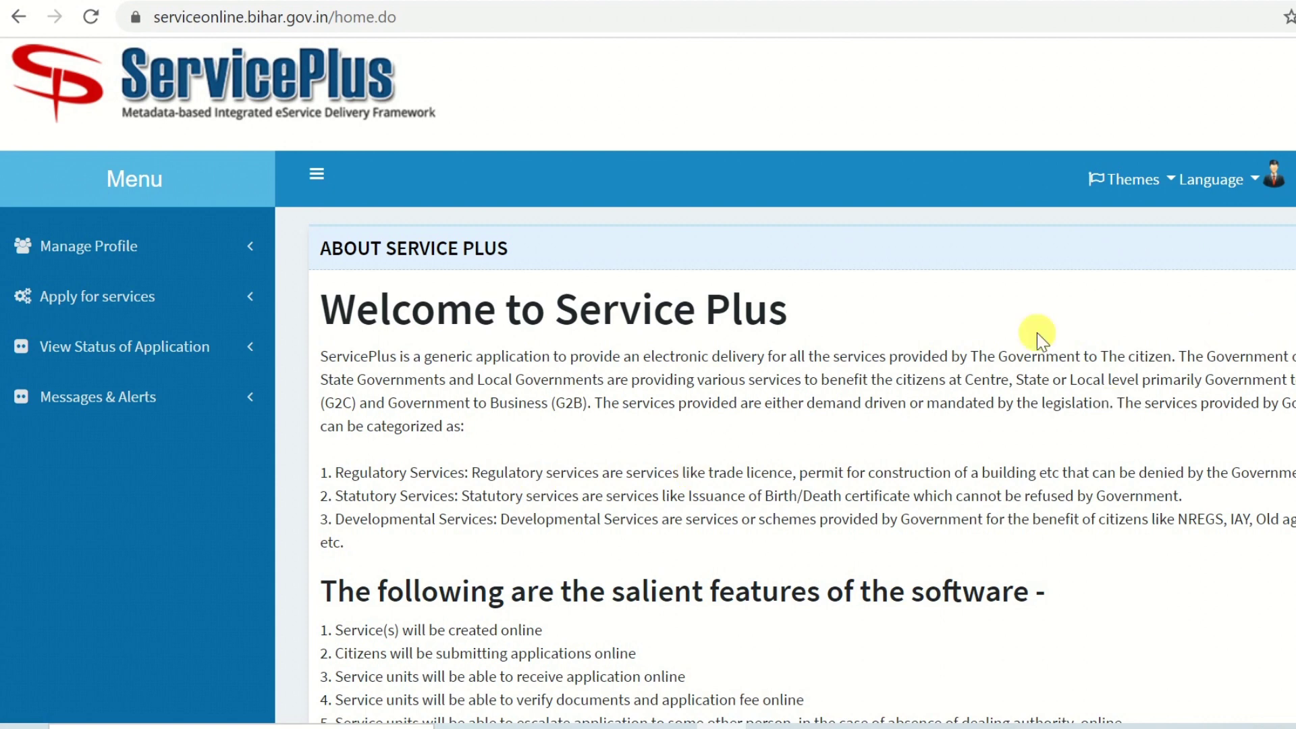
# List all available services, search 'cha' and open Issuance of Character Certificate
pyautogui.click(114, 300)
pyautogui.click(165, 338)
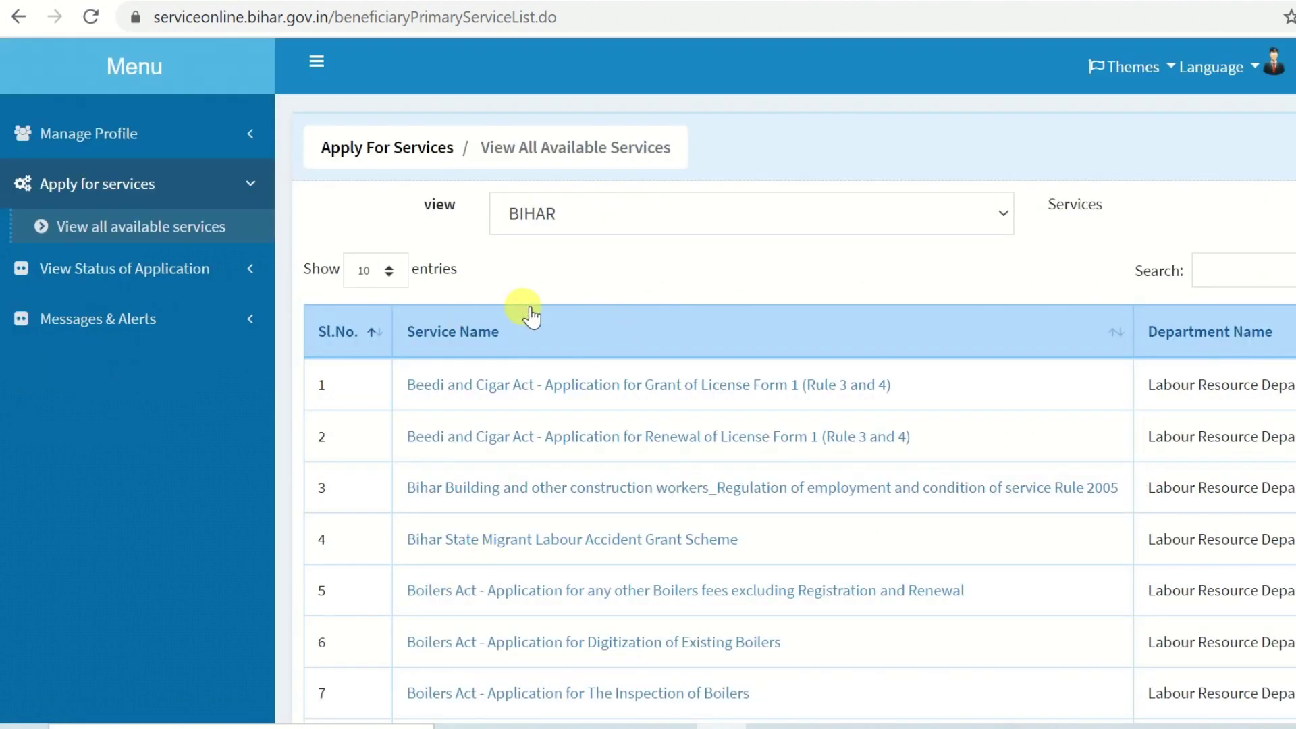
pyautogui.scroll(-5, 881, 454)
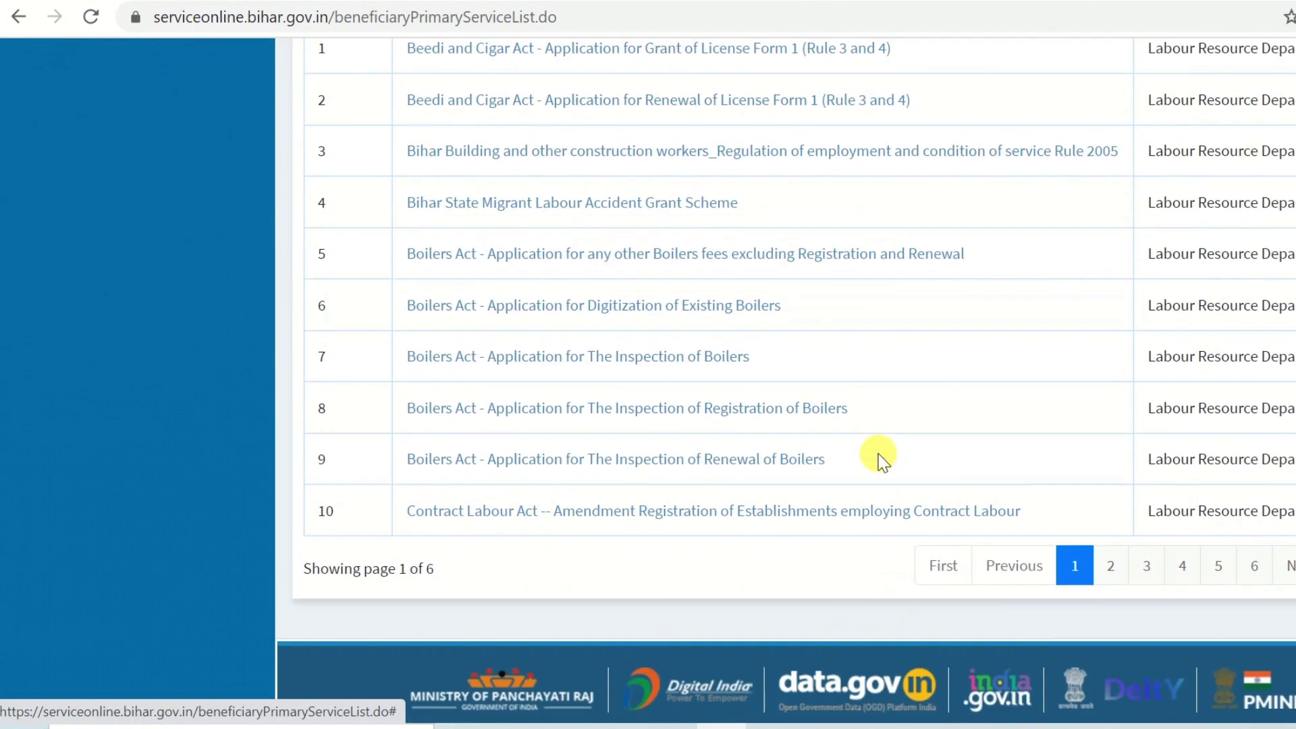
pyautogui.scroll(3, 705, 473)
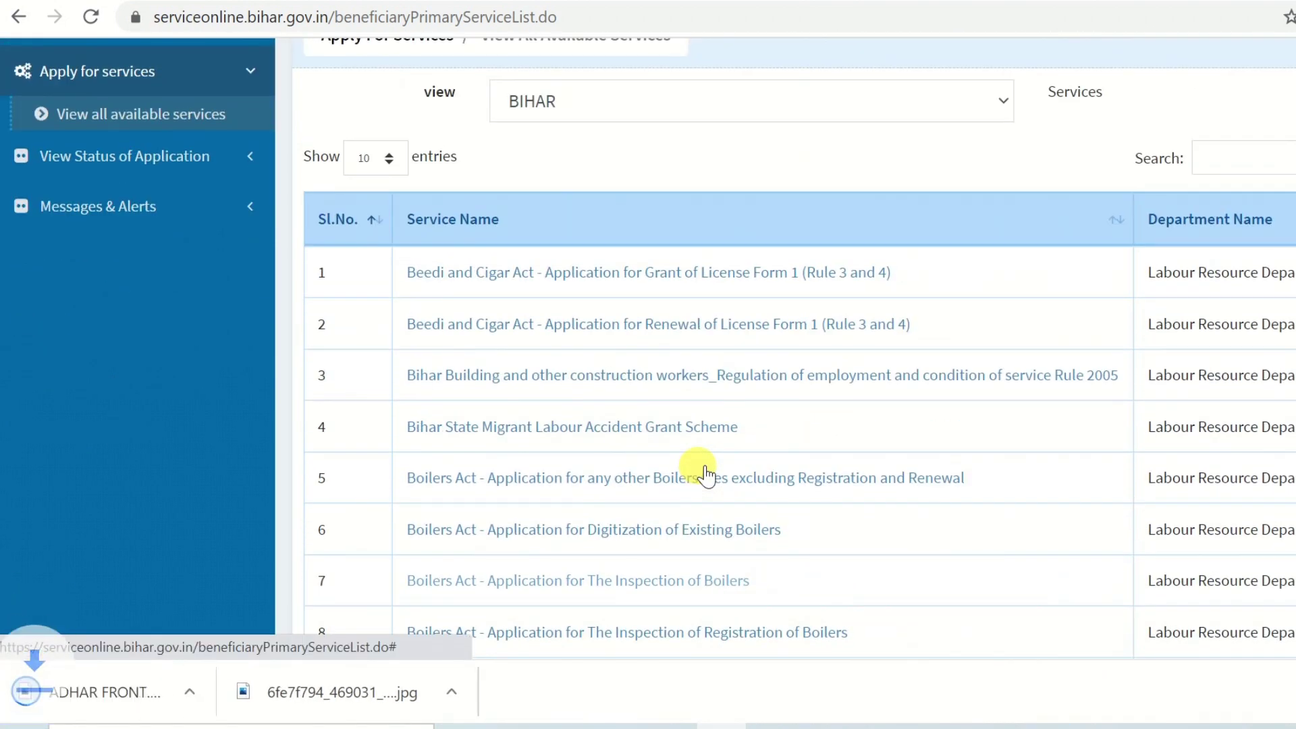
pyautogui.click(1238, 158)
pyautogui.write('cha')
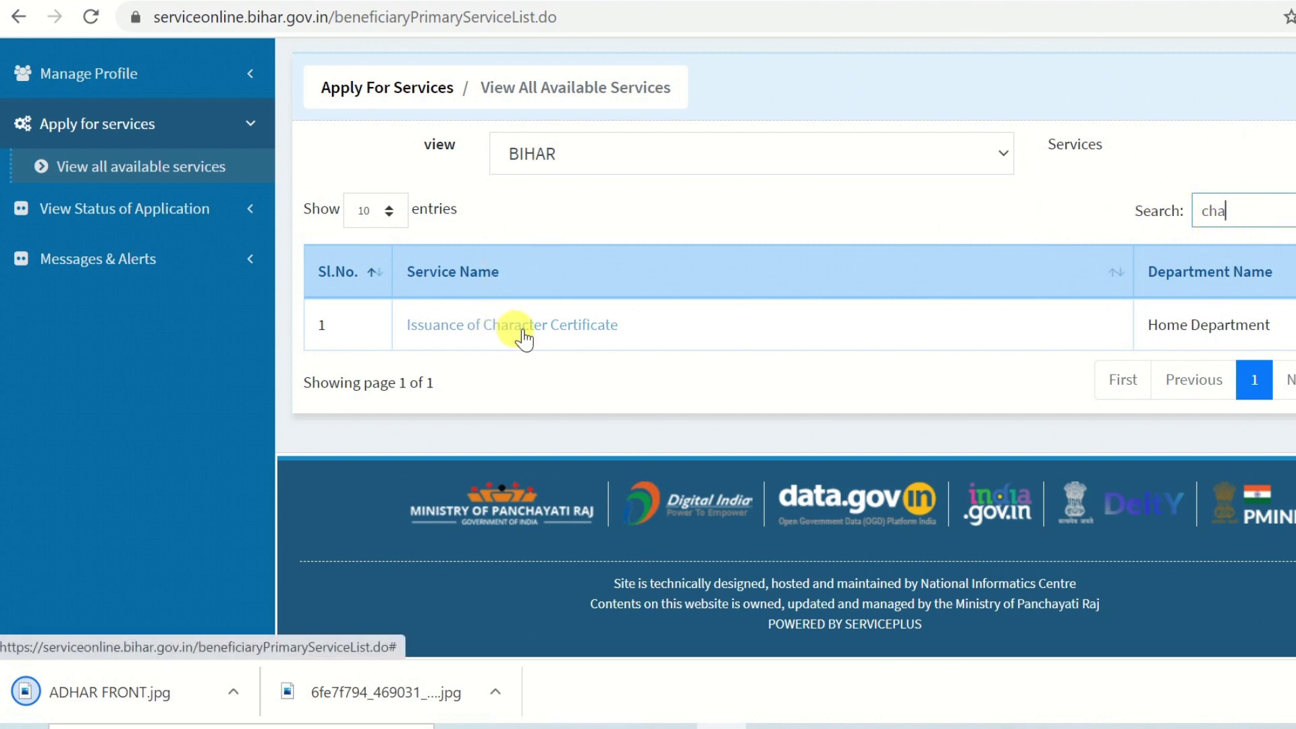
pyautogui.click(575, 326)
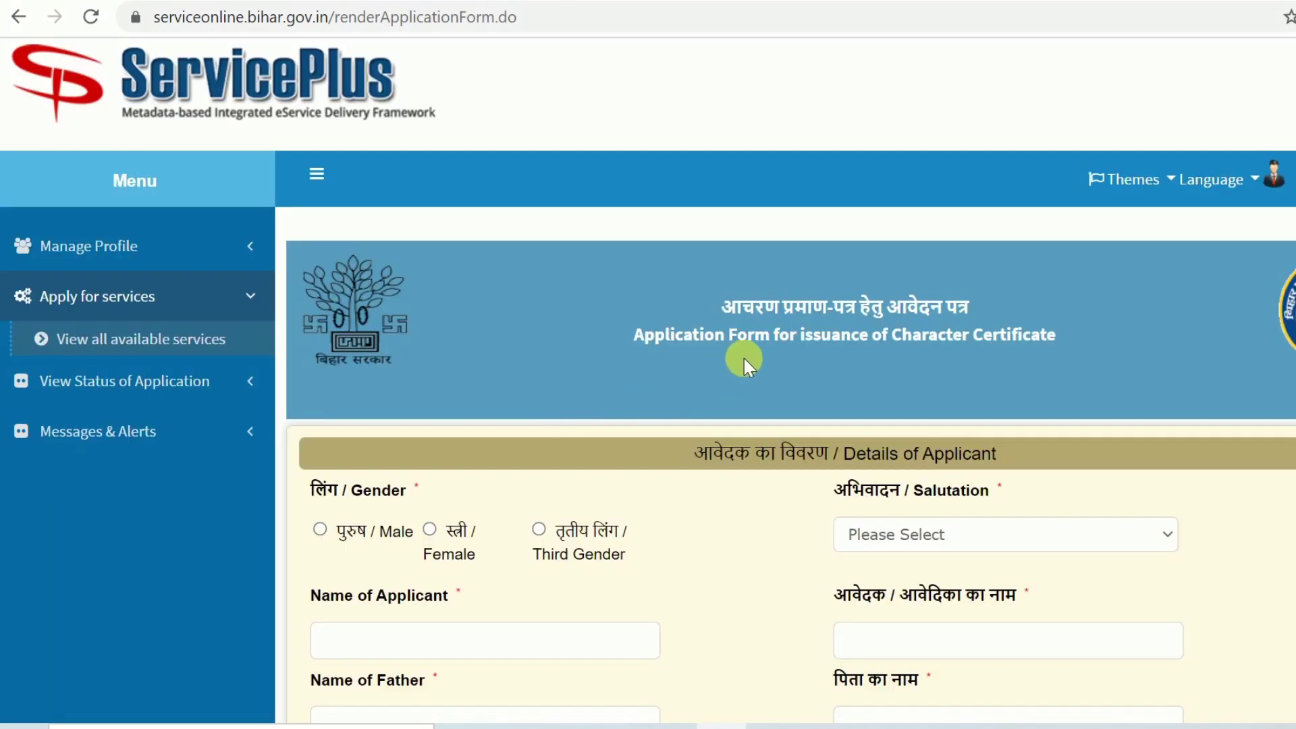
# Set the applicant's gender to Male and salutation to श्री
pyautogui.scroll(-3, 710, 406)
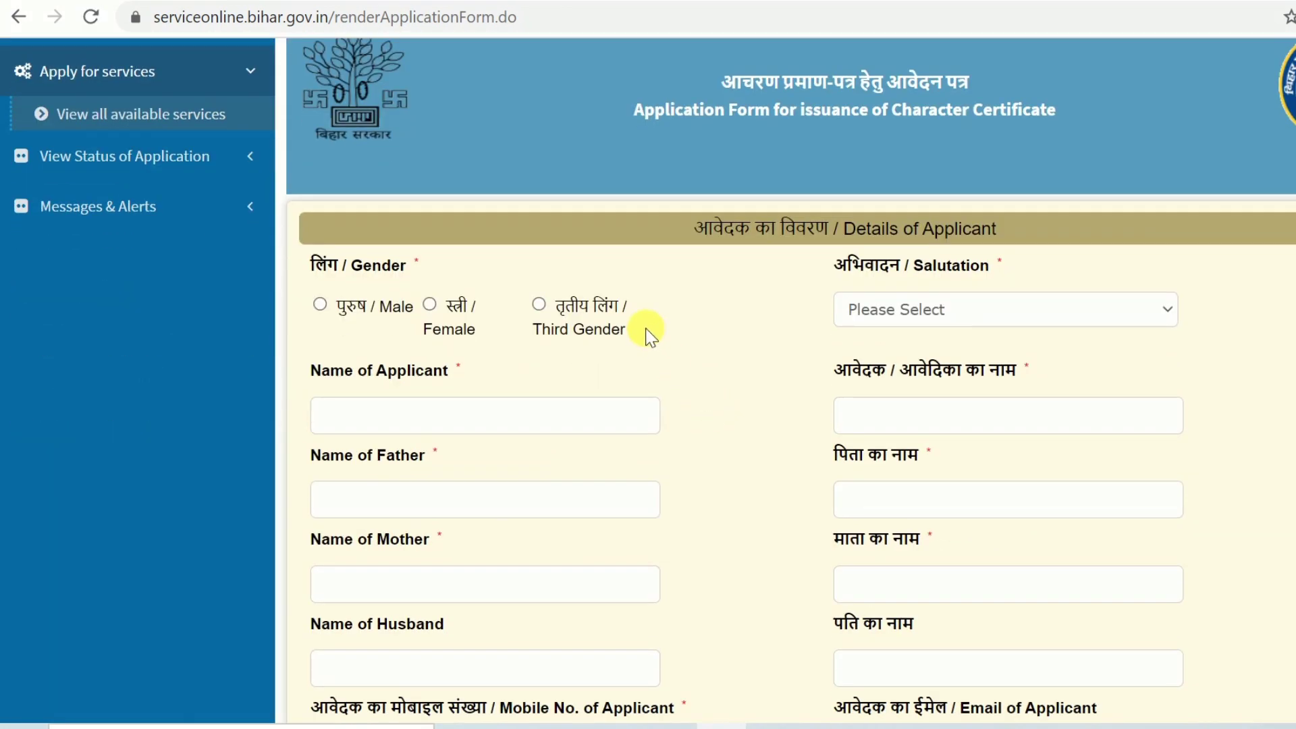
pyautogui.click(320, 304)
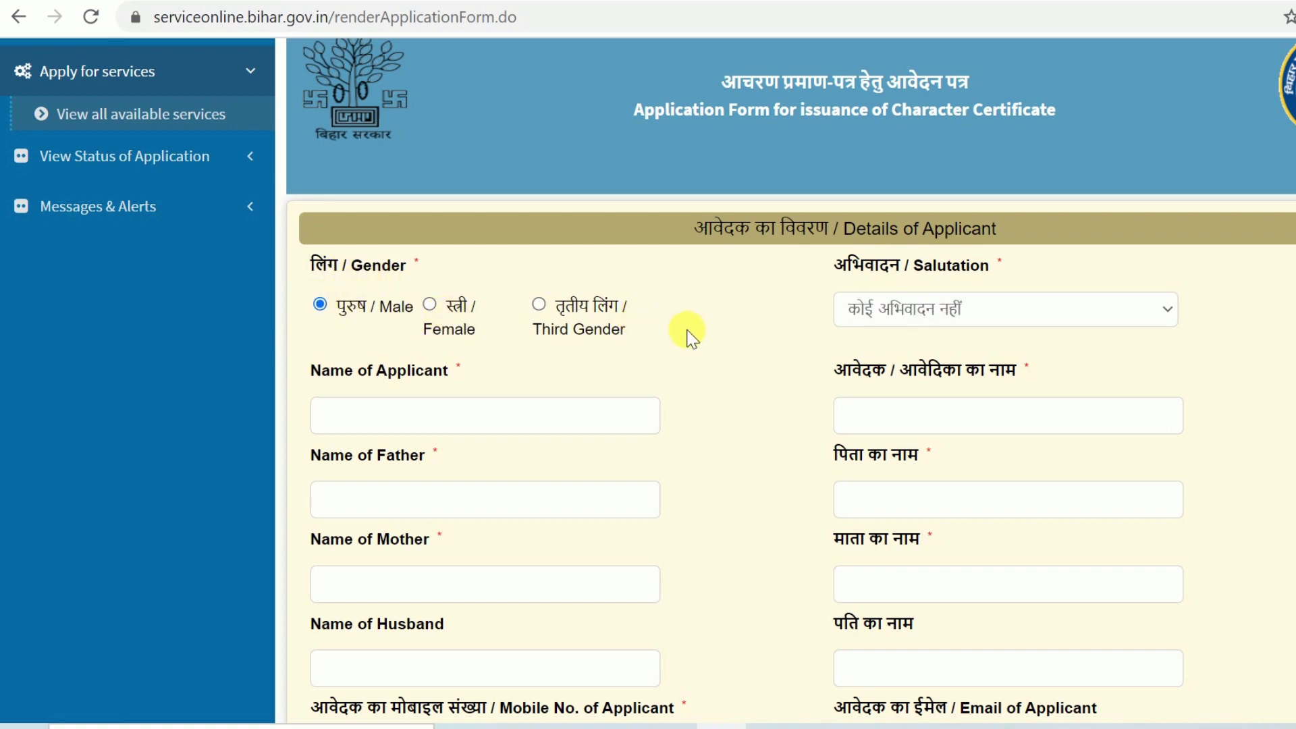
pyautogui.click(911, 307)
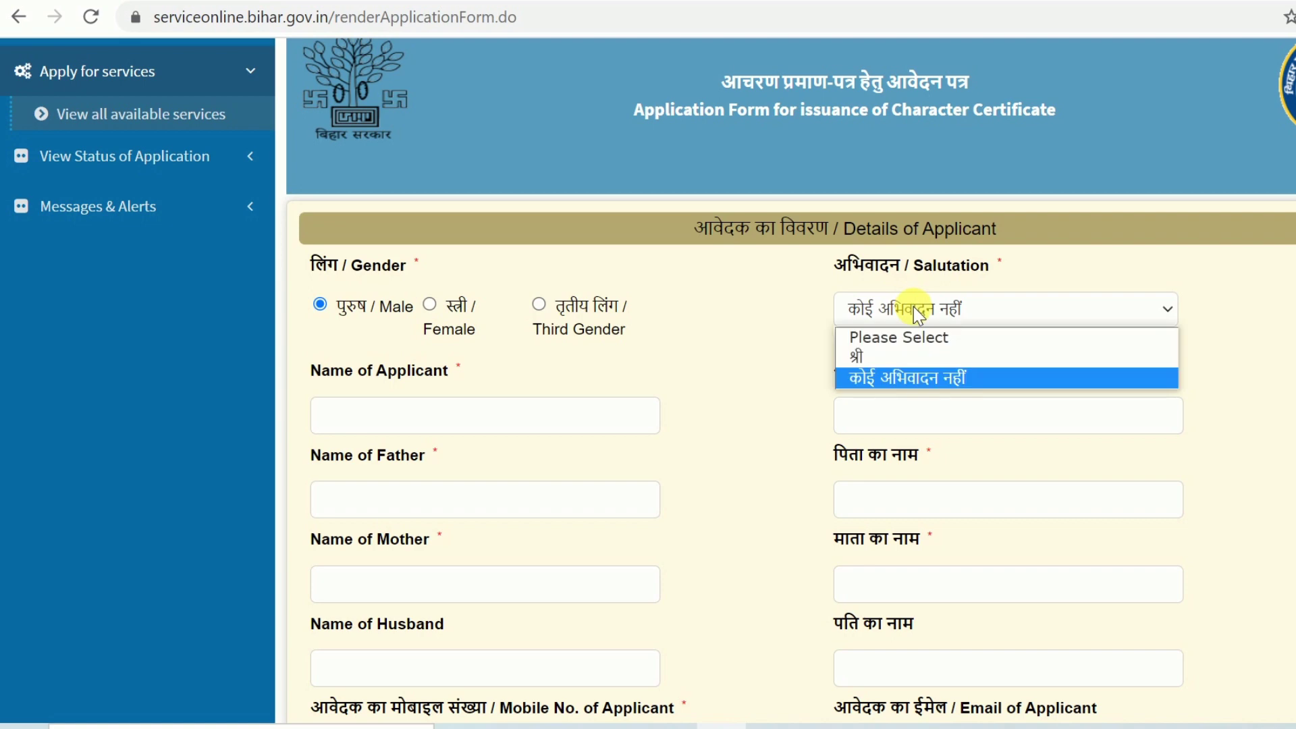
pyautogui.click(870, 357)
# Enter the applicant's first and last name in the Name of Applicant field
pyautogui.scroll(-2, 746, 354)
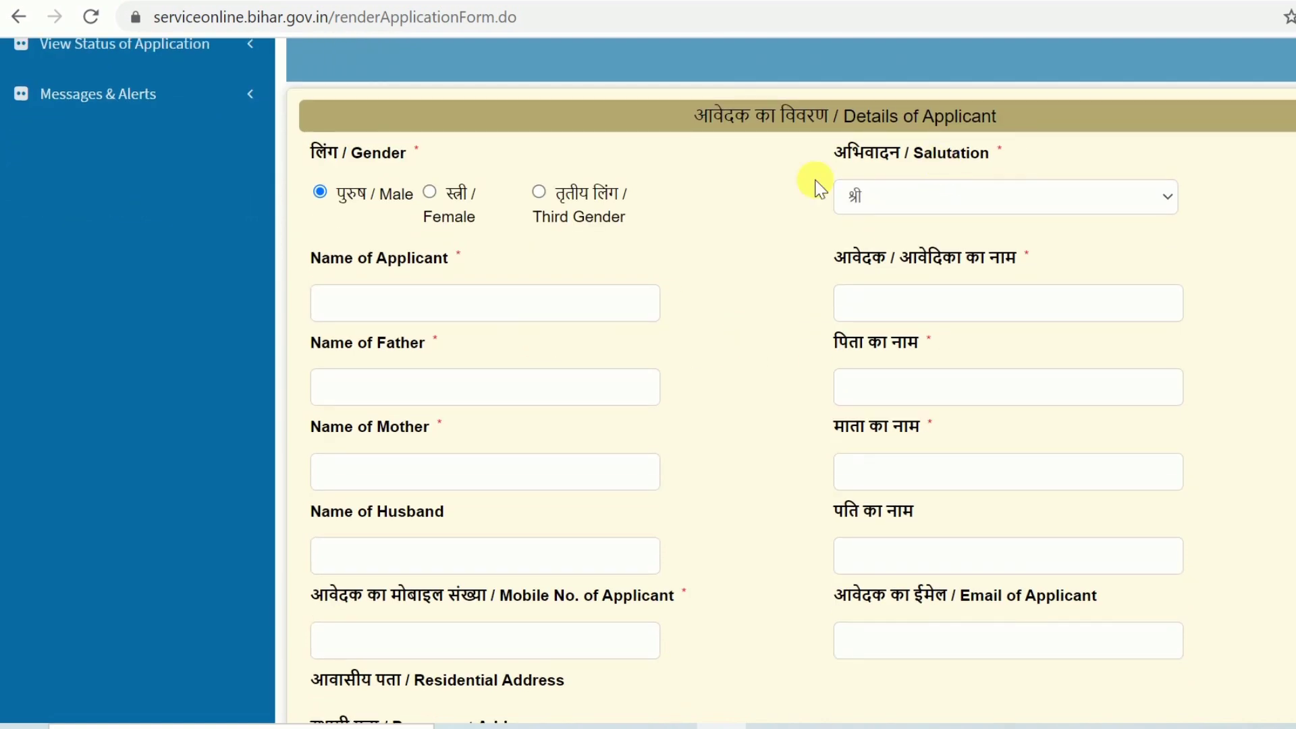
pyautogui.click(413, 316)
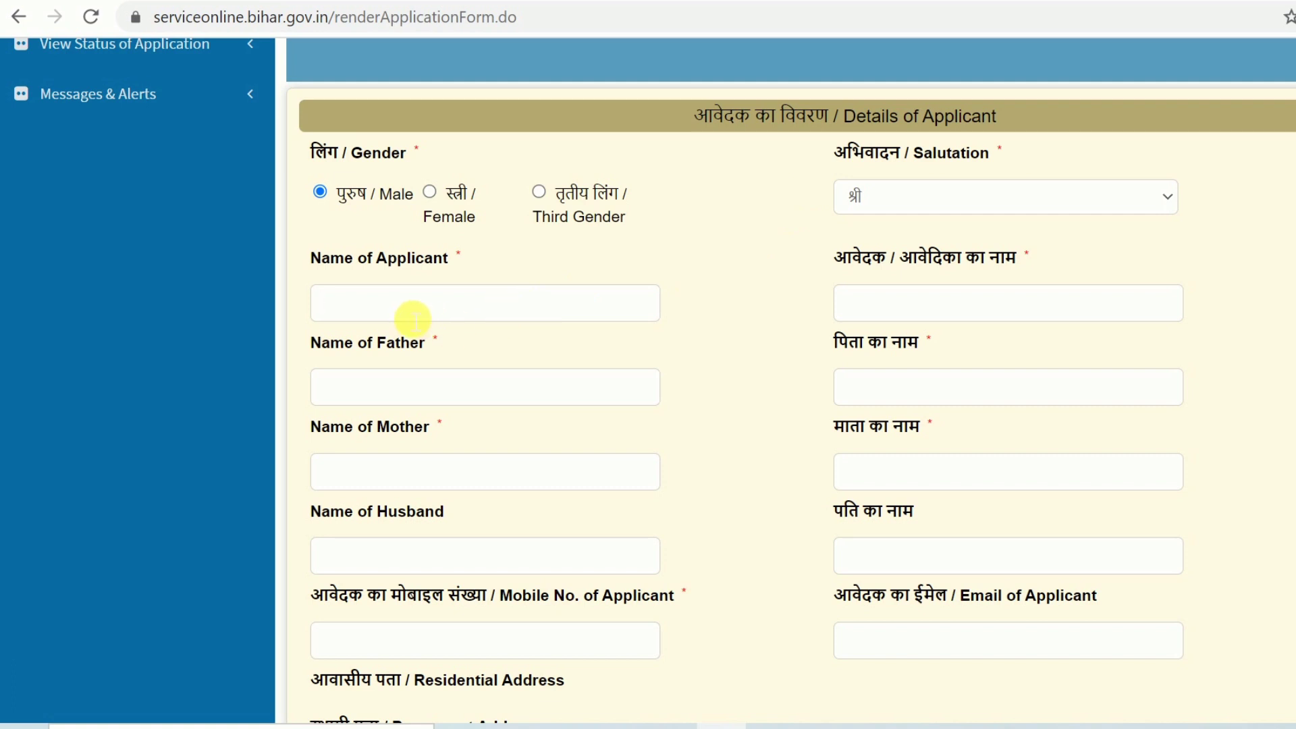
pyautogui.press('Tab')
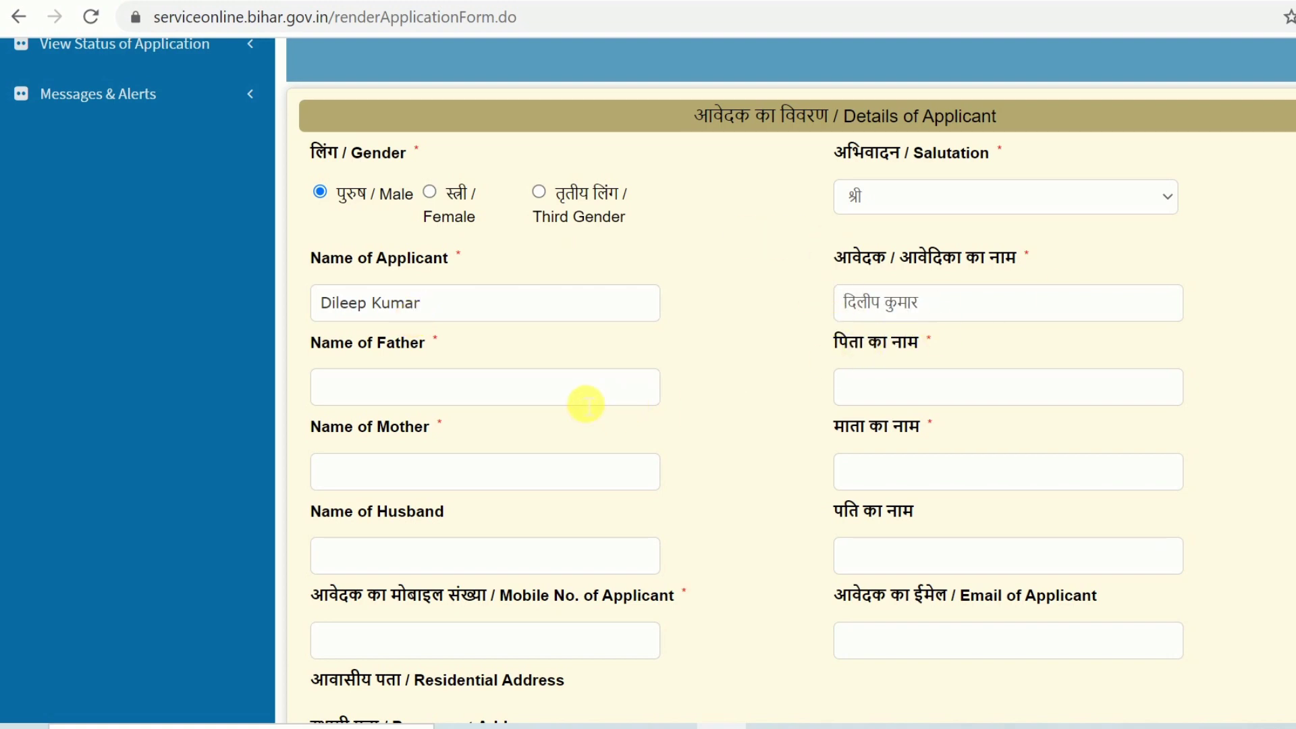
pyautogui.scroll(-3, 391, 414)
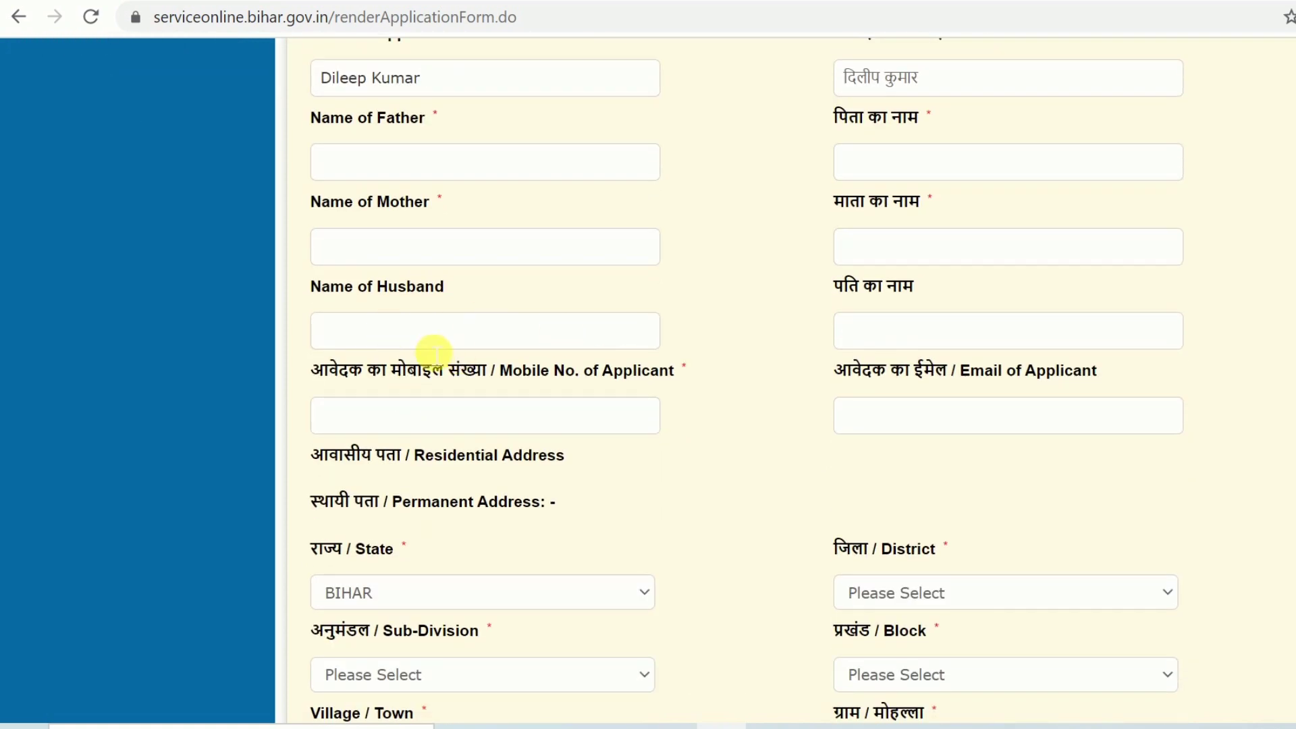
pyautogui.scroll(-2, 685, 361)
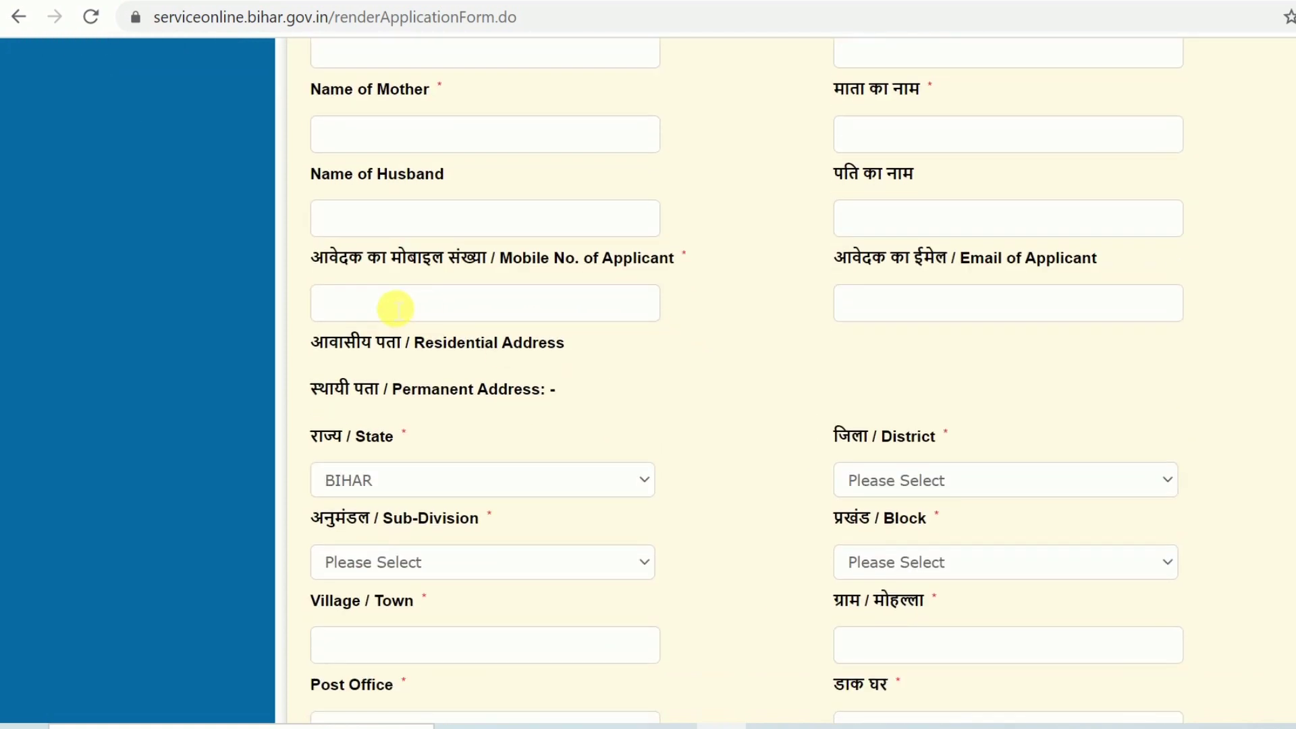
pyautogui.scroll(-3, 703, 298)
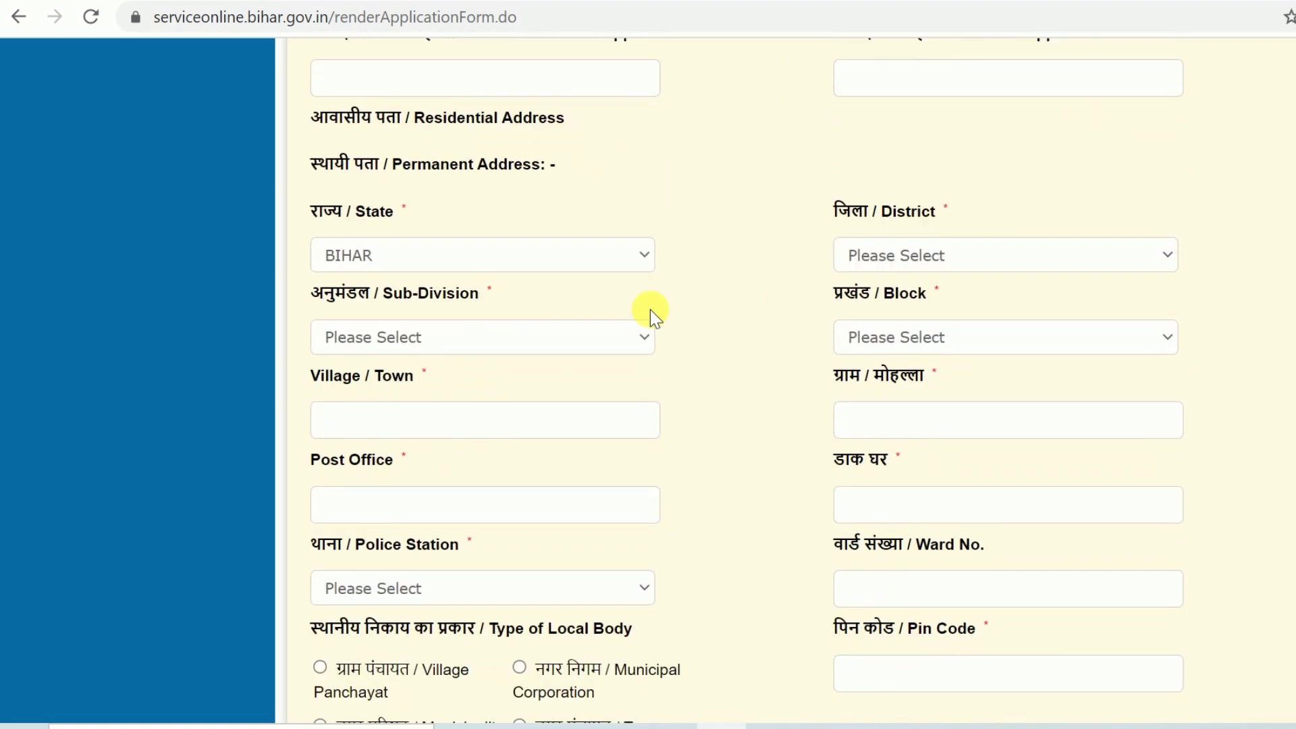
pyautogui.click(1053, 260)
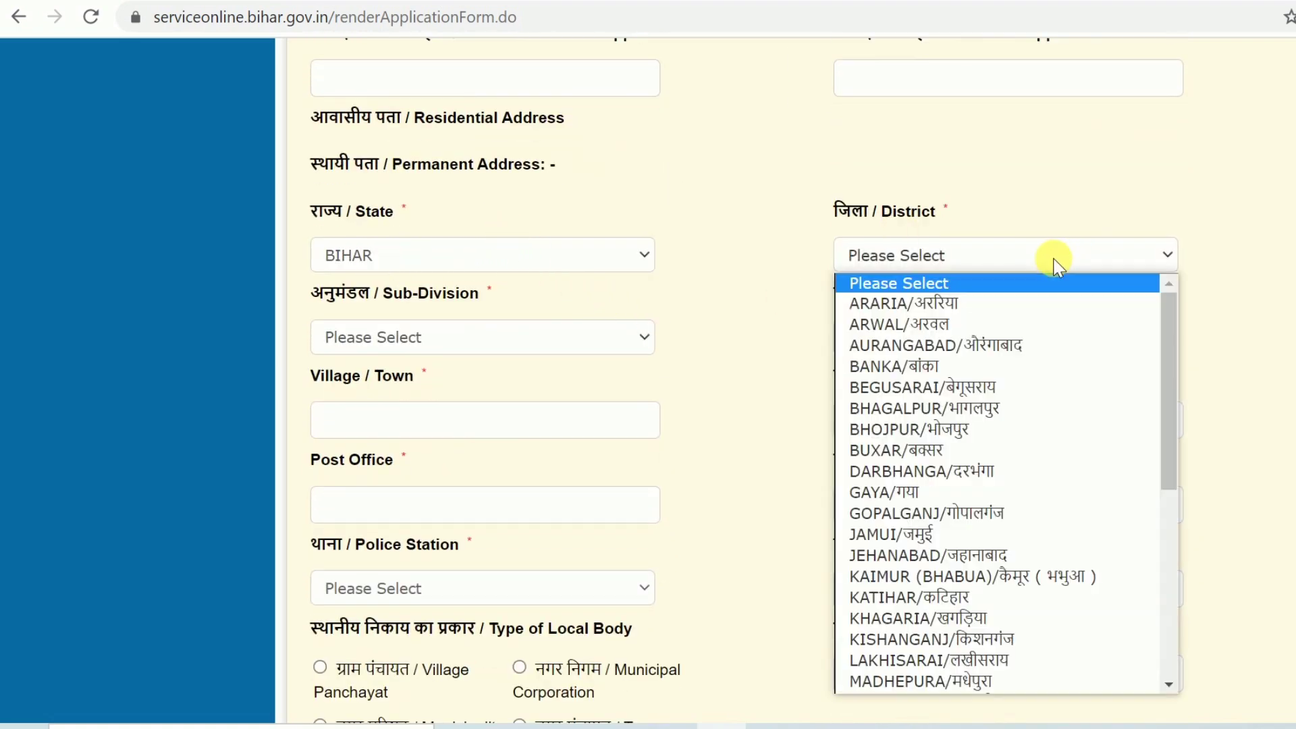
pyautogui.scroll(-5, 1064, 364)
pyautogui.scroll(5, 1017, 472)
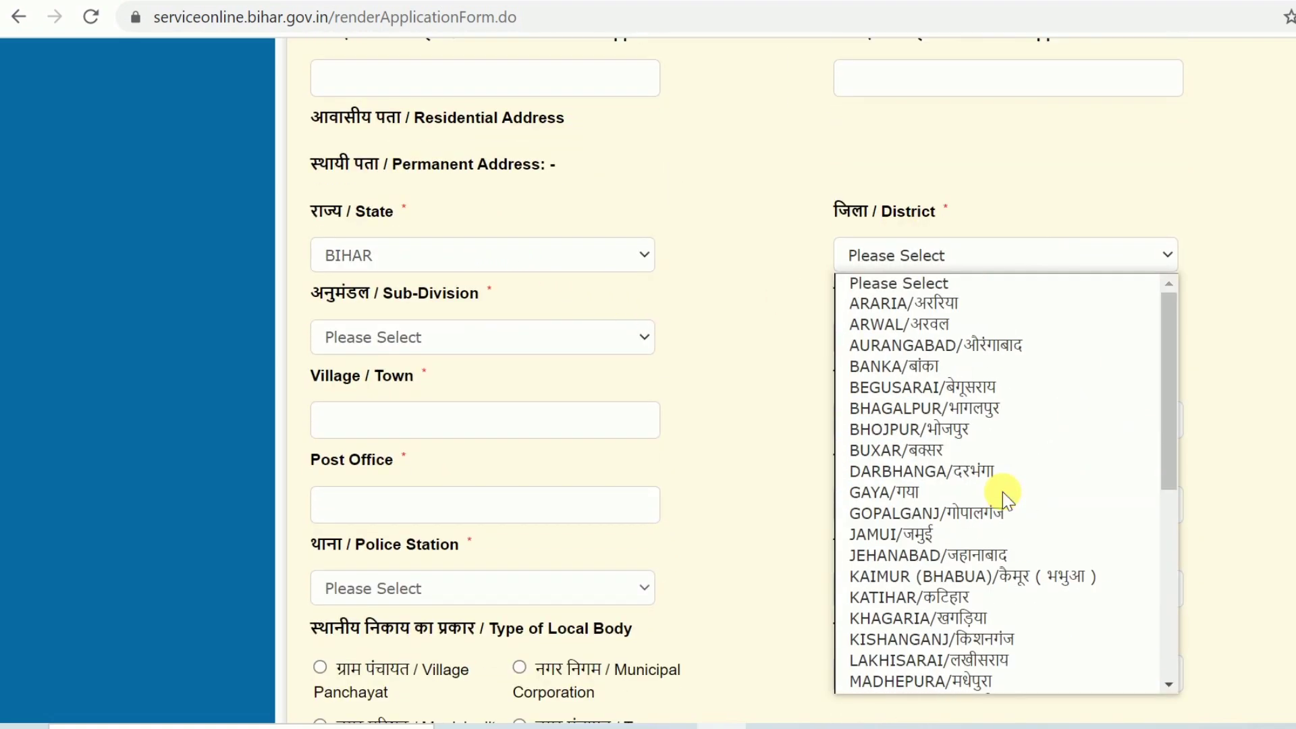
pyautogui.click(954, 514)
pyautogui.scroll(-1, 791, 352)
pyautogui.scroll(-1, 791, 352)
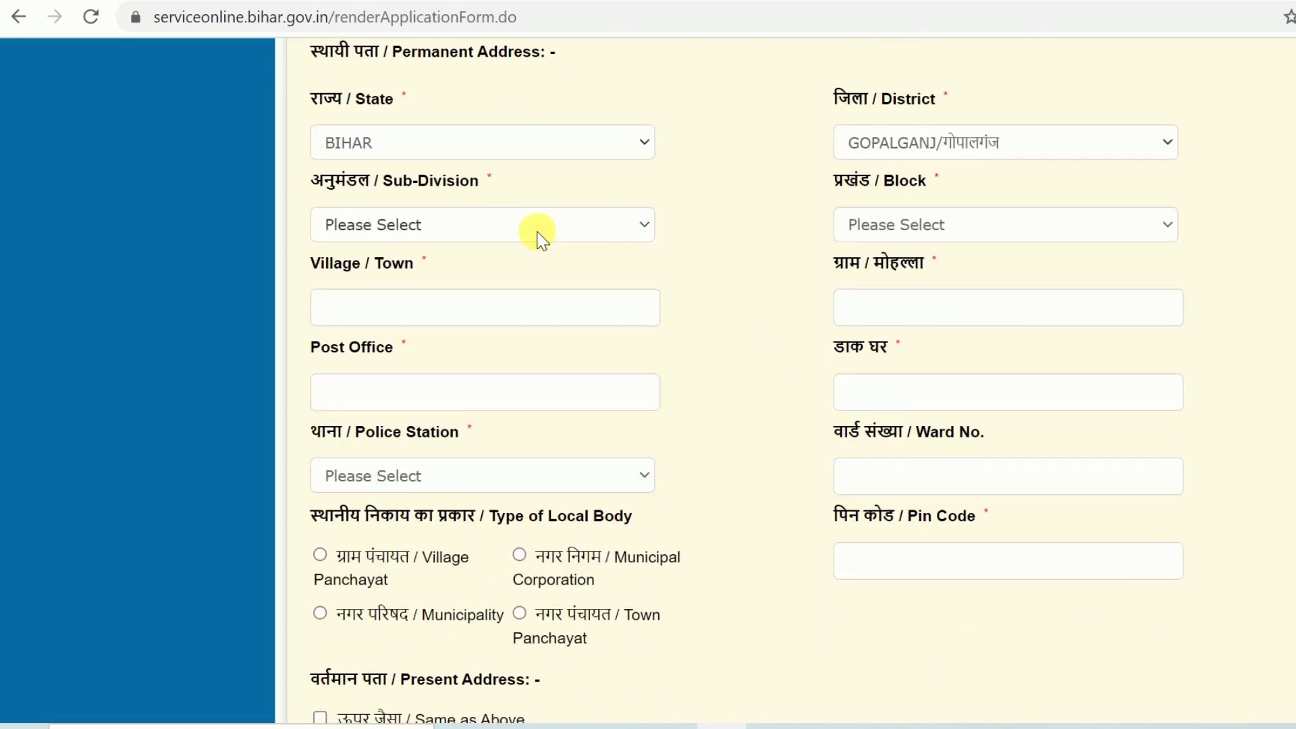
pyautogui.click(535, 237)
pyautogui.click(392, 292)
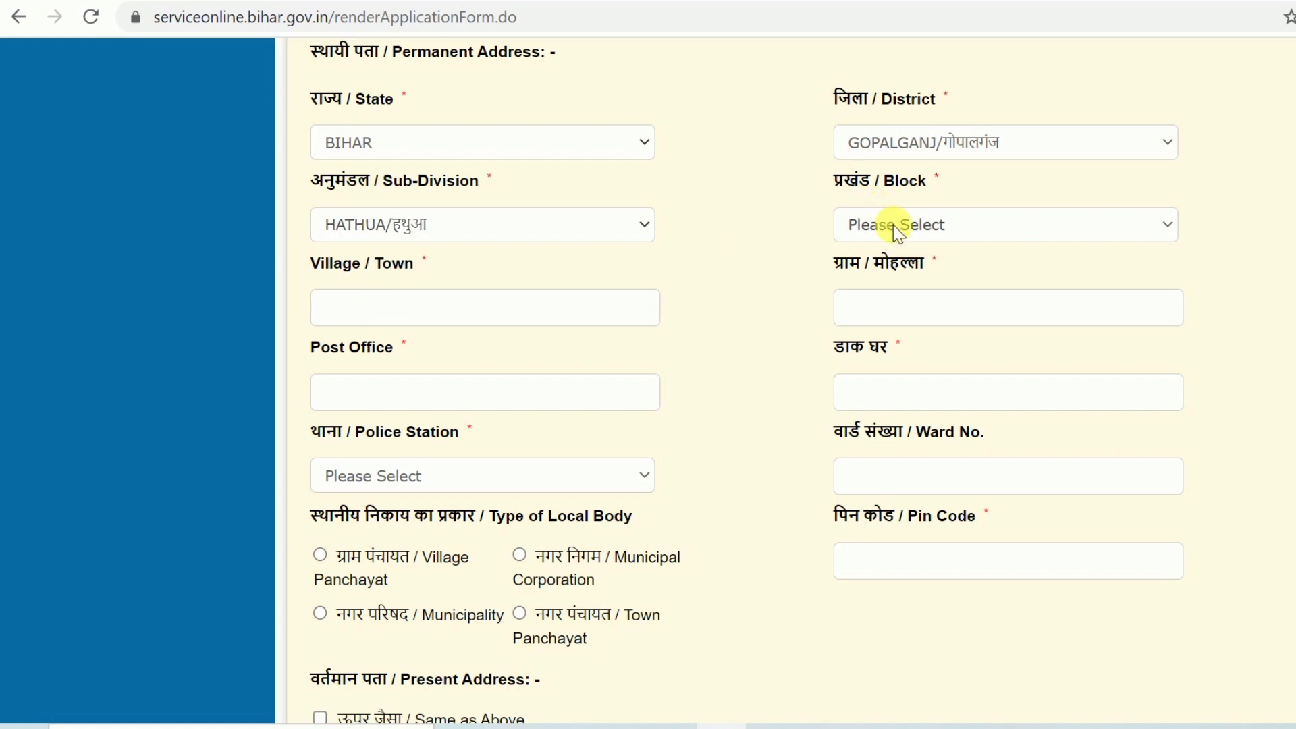
pyautogui.click(893, 225)
pyautogui.press('Down')
pyautogui.press('Return')
pyautogui.click(501, 309)
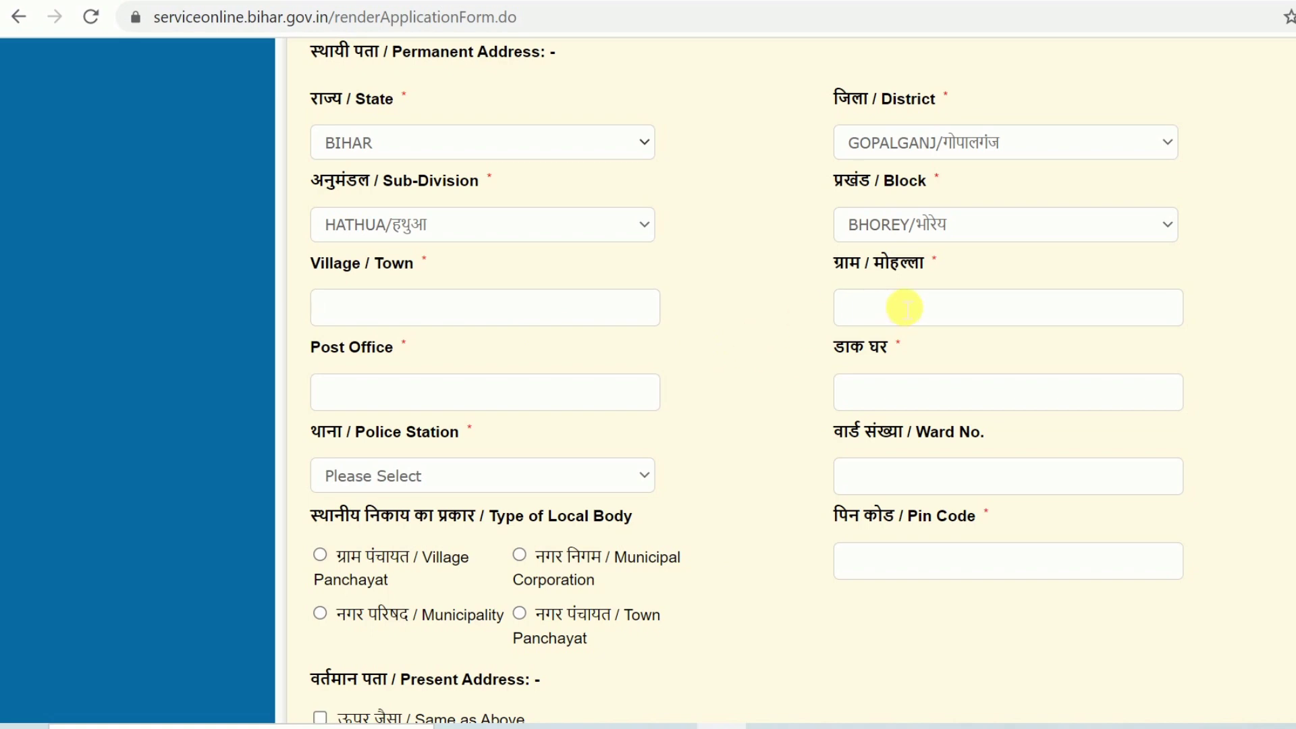
pyautogui.scroll(-3, 904, 308)
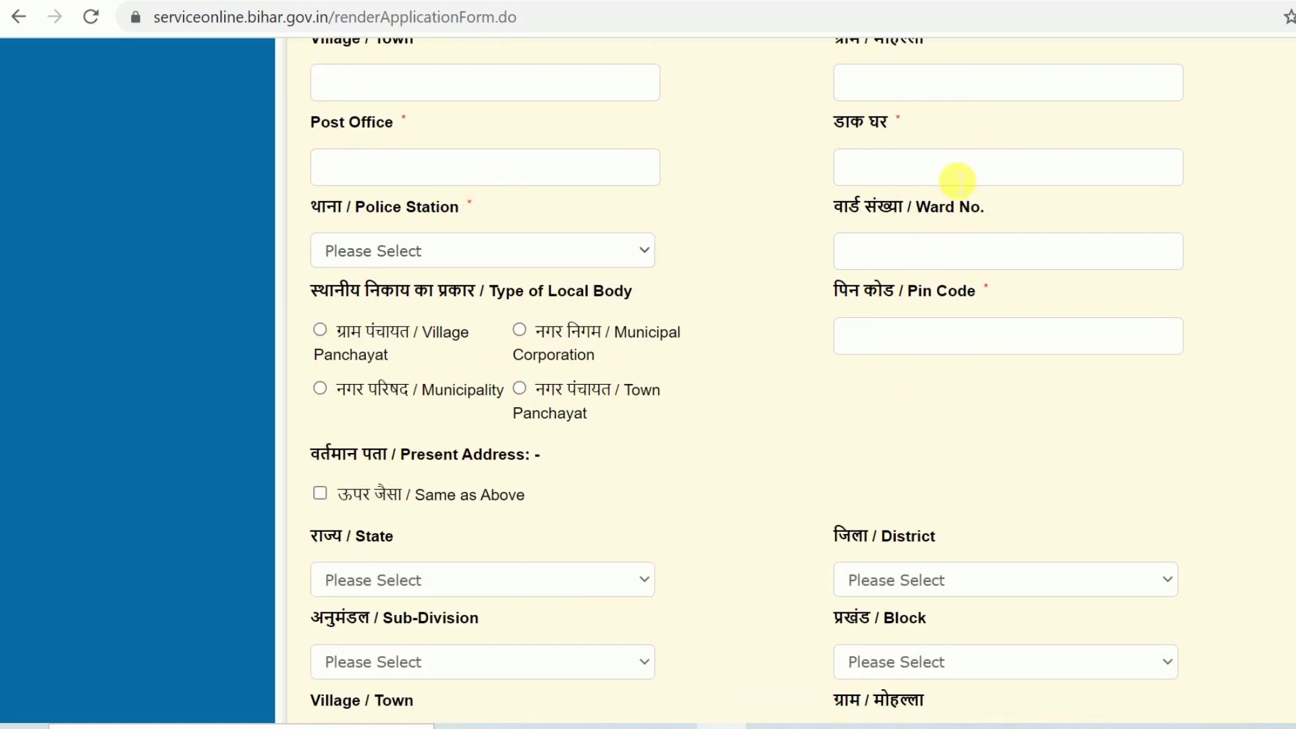
pyautogui.click(442, 257)
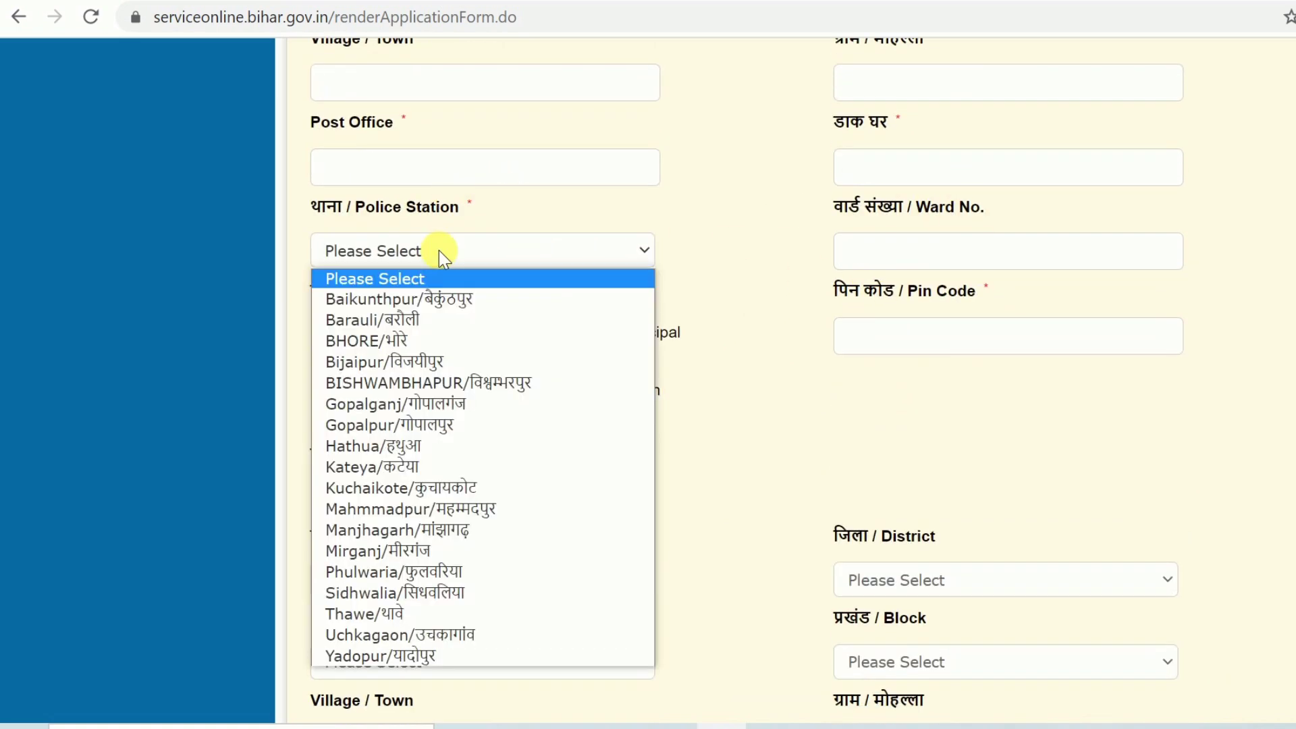
pyautogui.click(438, 250)
pyautogui.click(889, 261)
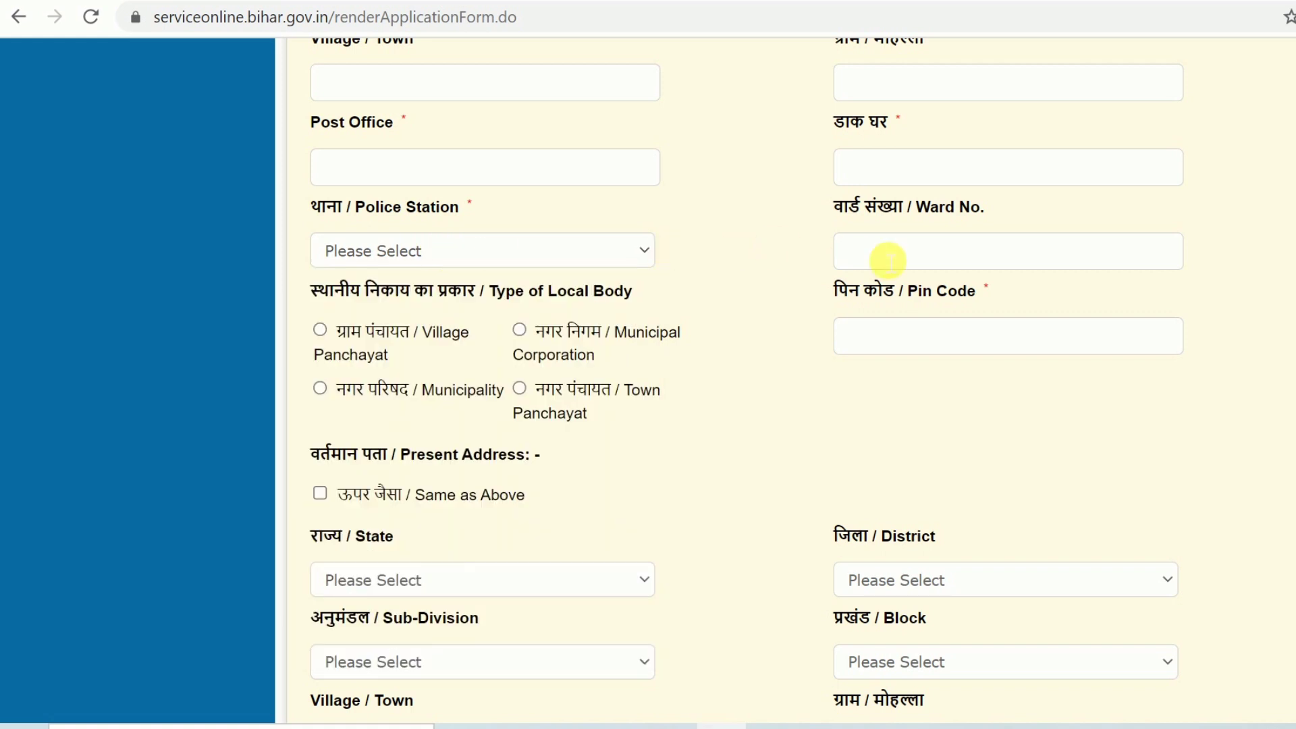
pyautogui.scroll(-2, 808, 251)
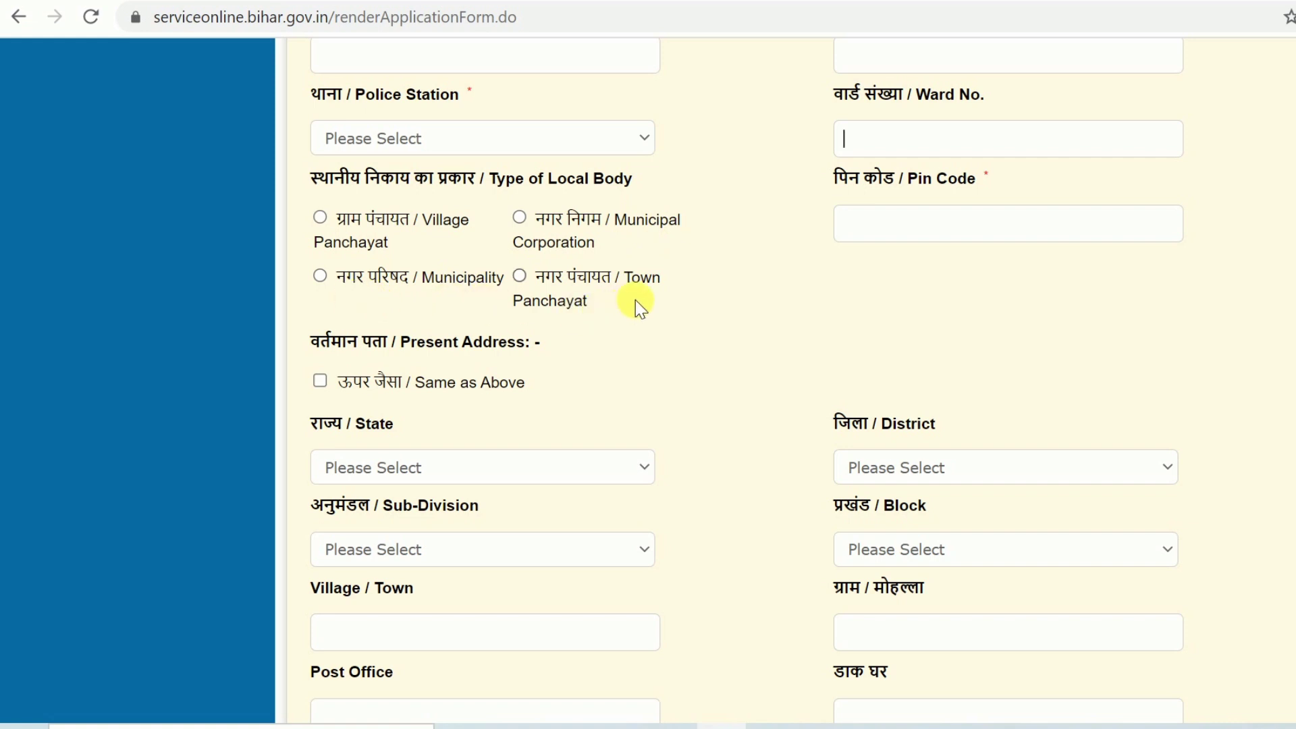
# Set Type of Local Body to Village Panchayat, leaving the panchayat list unchosen
pyautogui.click(322, 219)
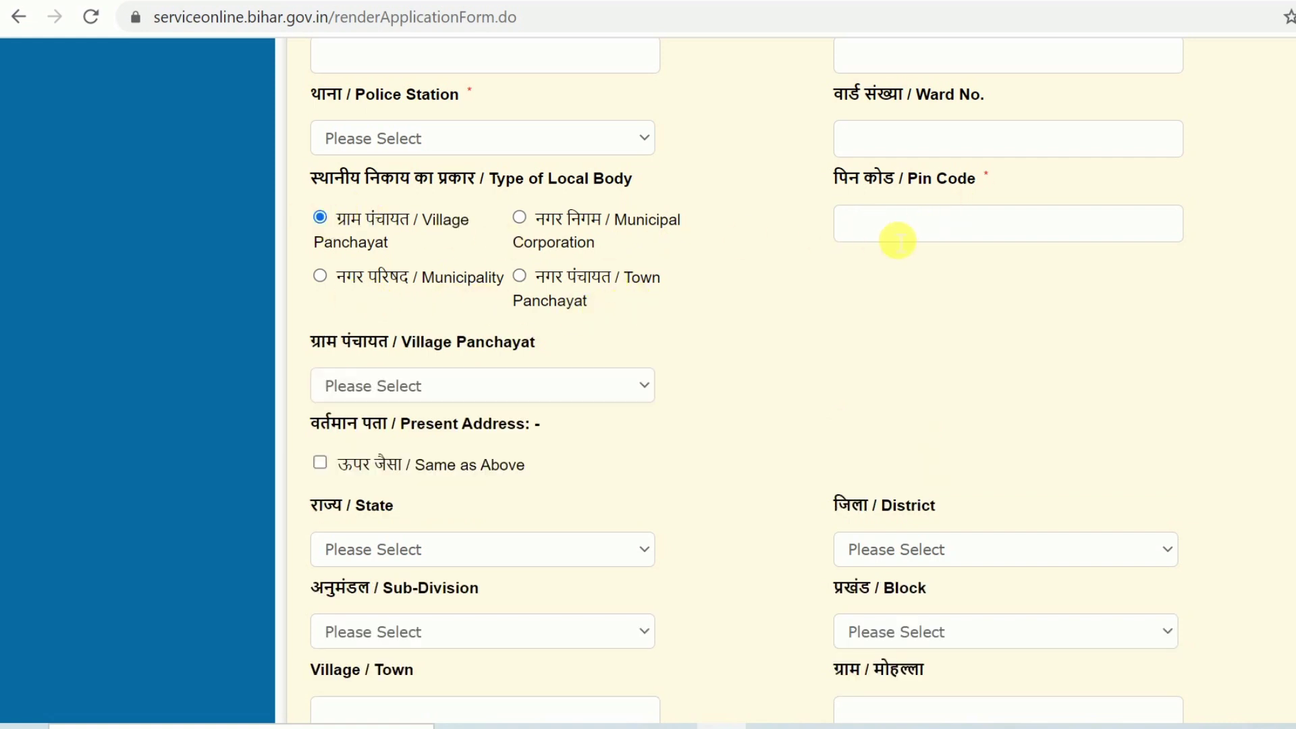
pyautogui.scroll(-2, 898, 229)
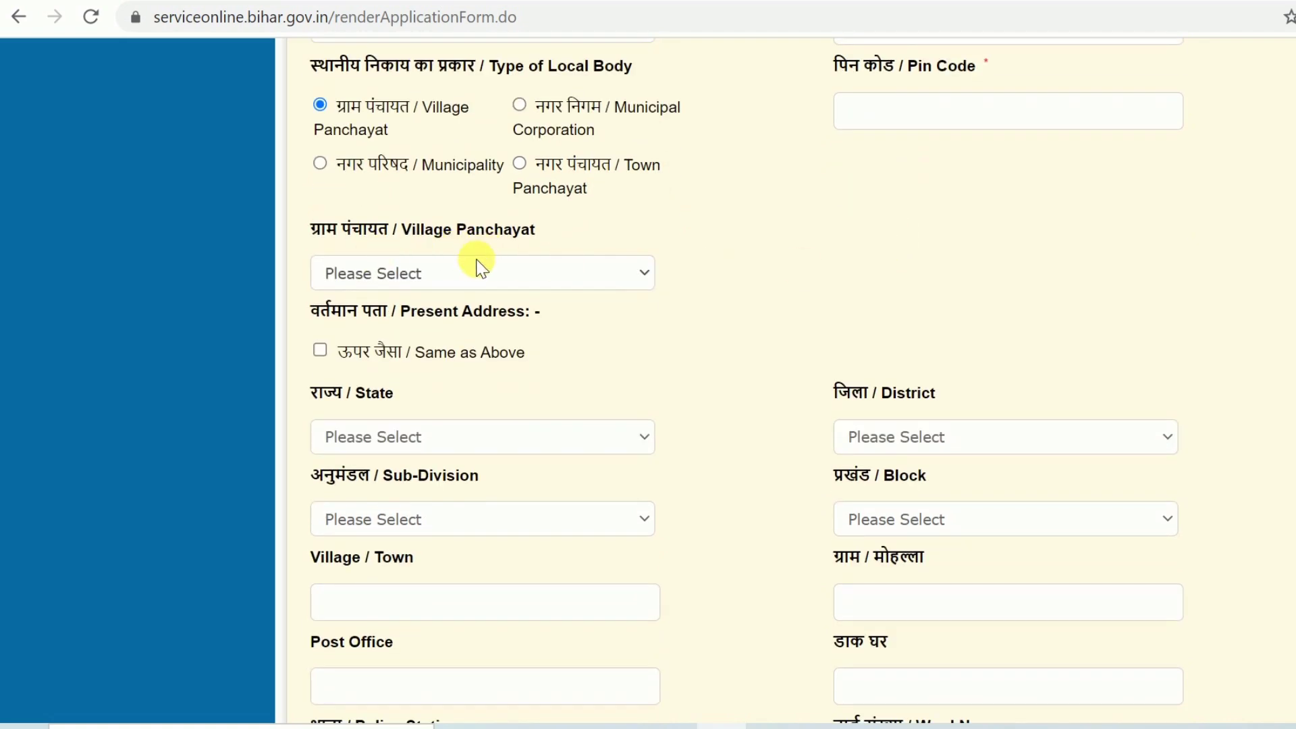
pyautogui.click(465, 273)
pyautogui.click(466, 273)
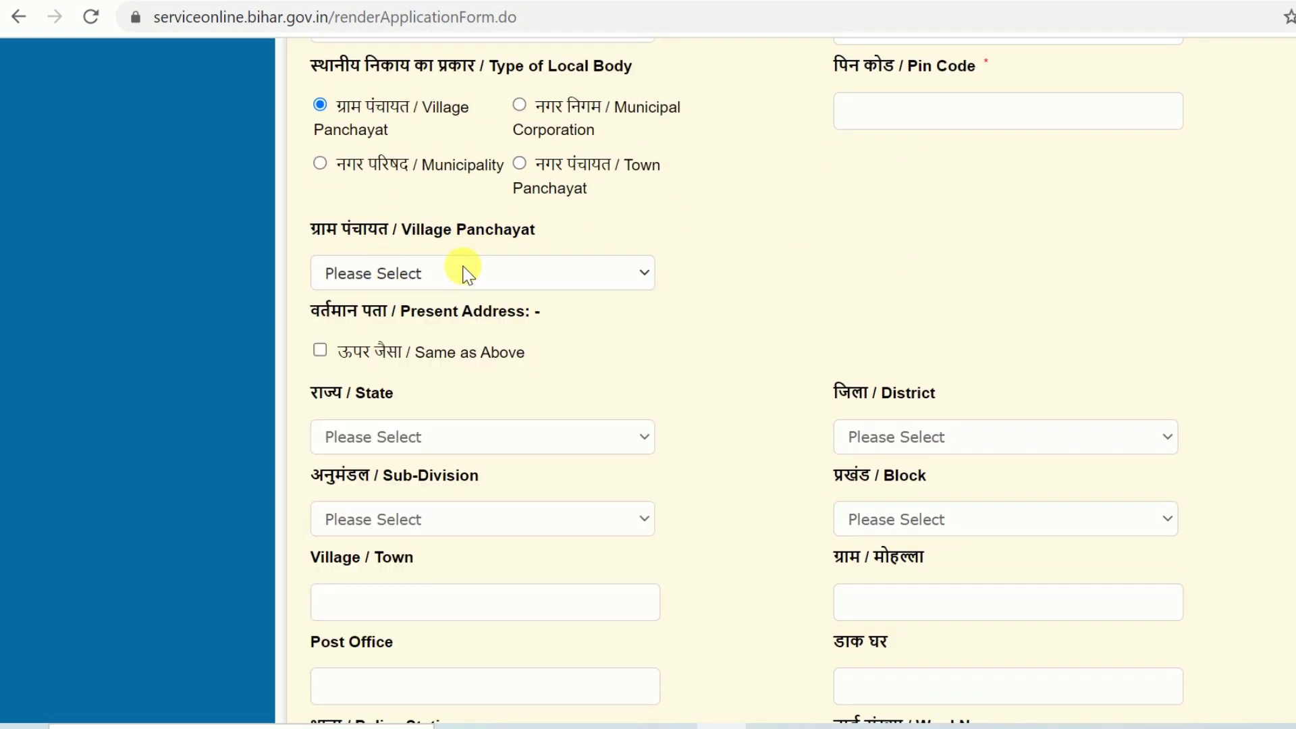
# Scroll down to the Profession field and bring up its list of choices
pyautogui.scroll(-2, 465, 270)
pyautogui.scroll(8, 463, 266)
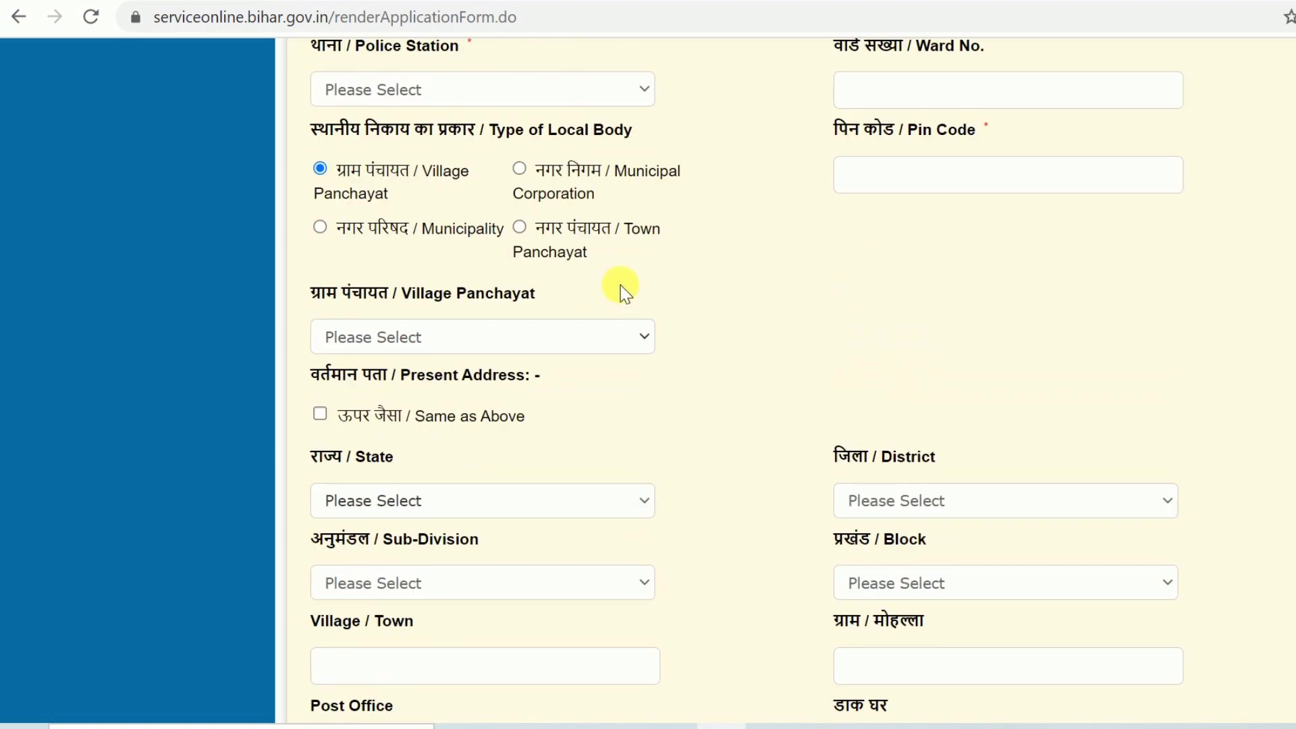
pyautogui.scroll(-8, 716, 341)
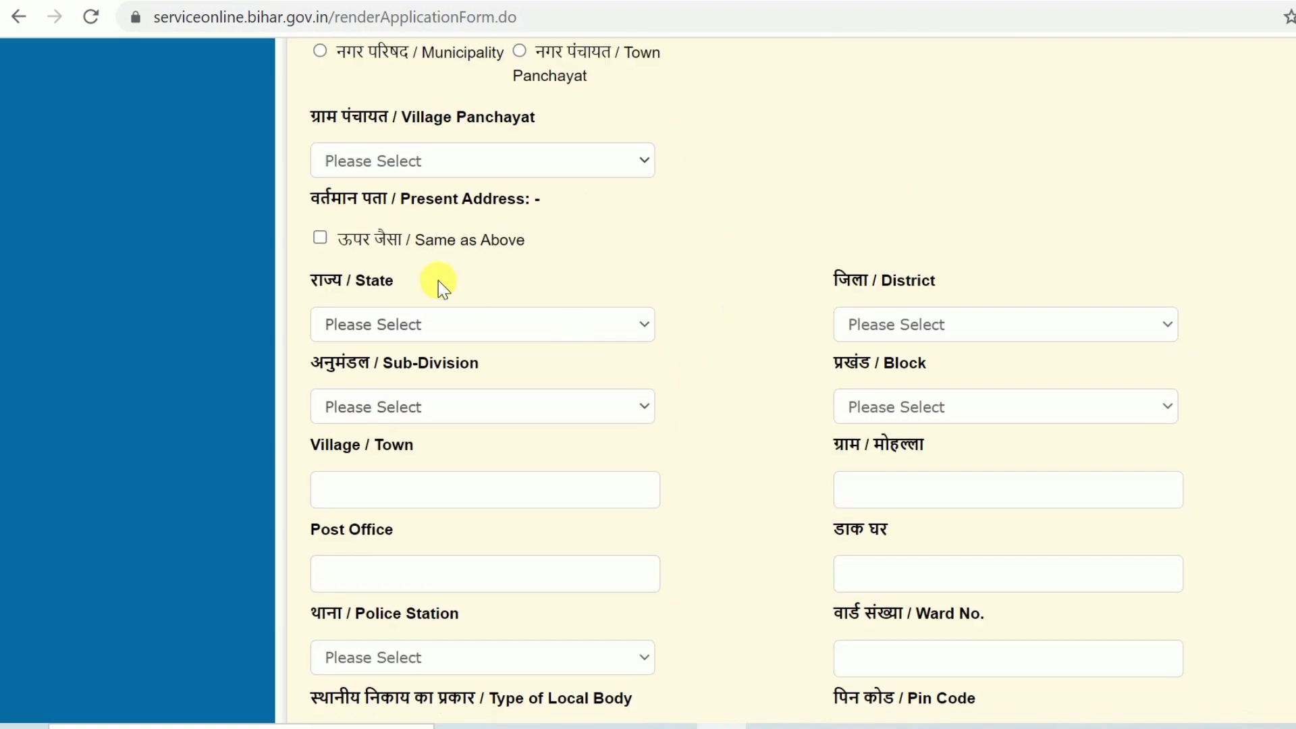
pyautogui.scroll(-2, 633, 489)
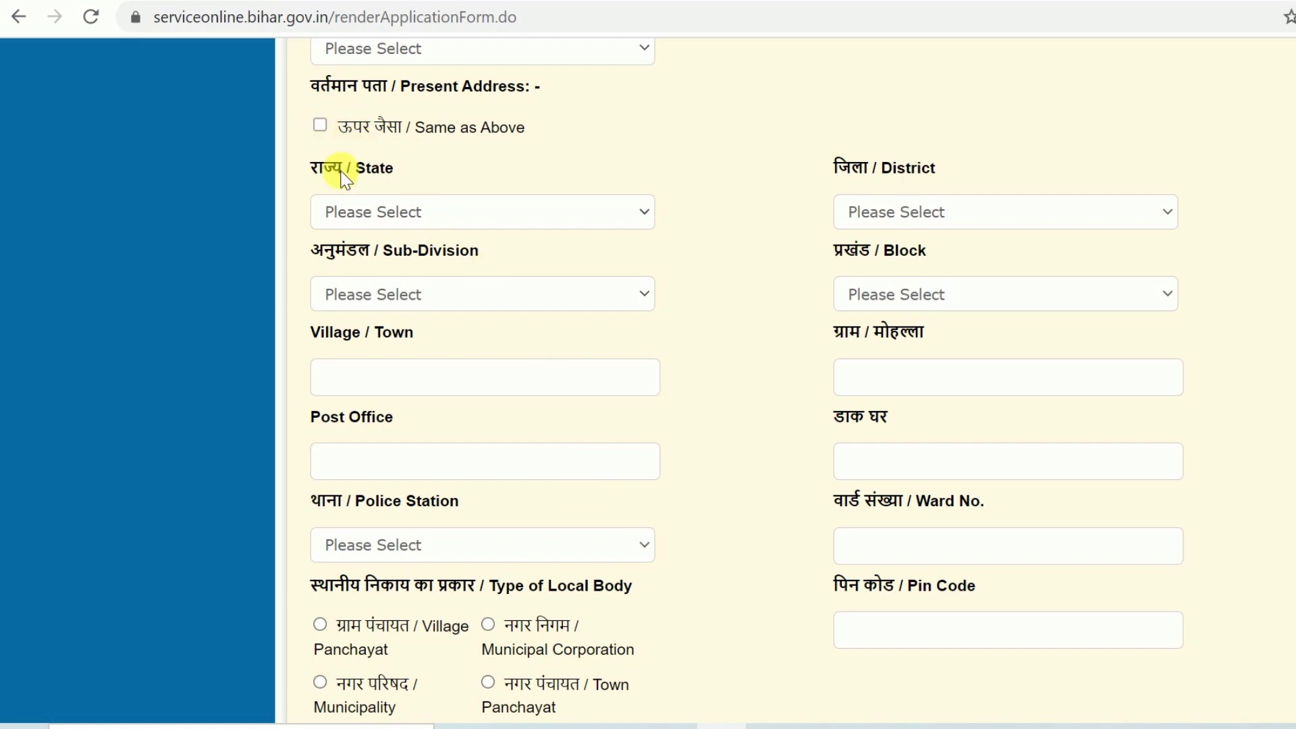
pyautogui.scroll(-5, 590, 334)
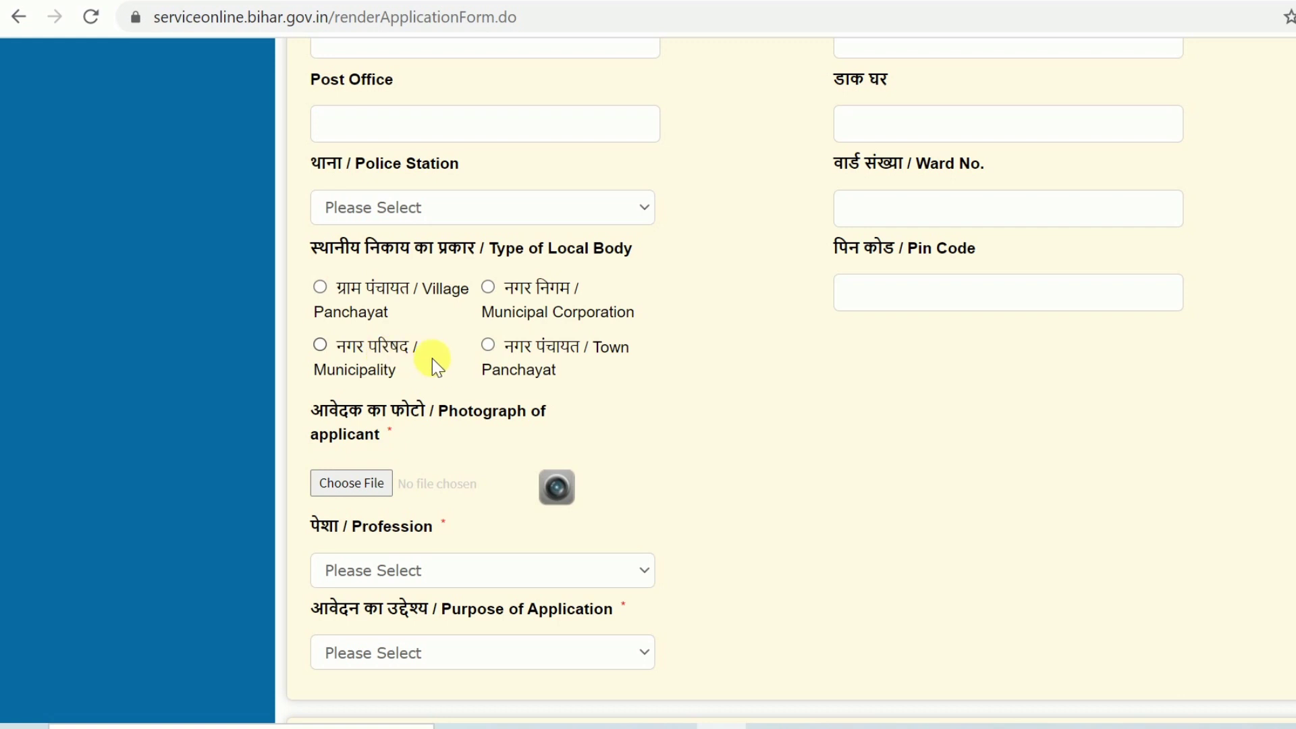
pyautogui.scroll(-2, 607, 391)
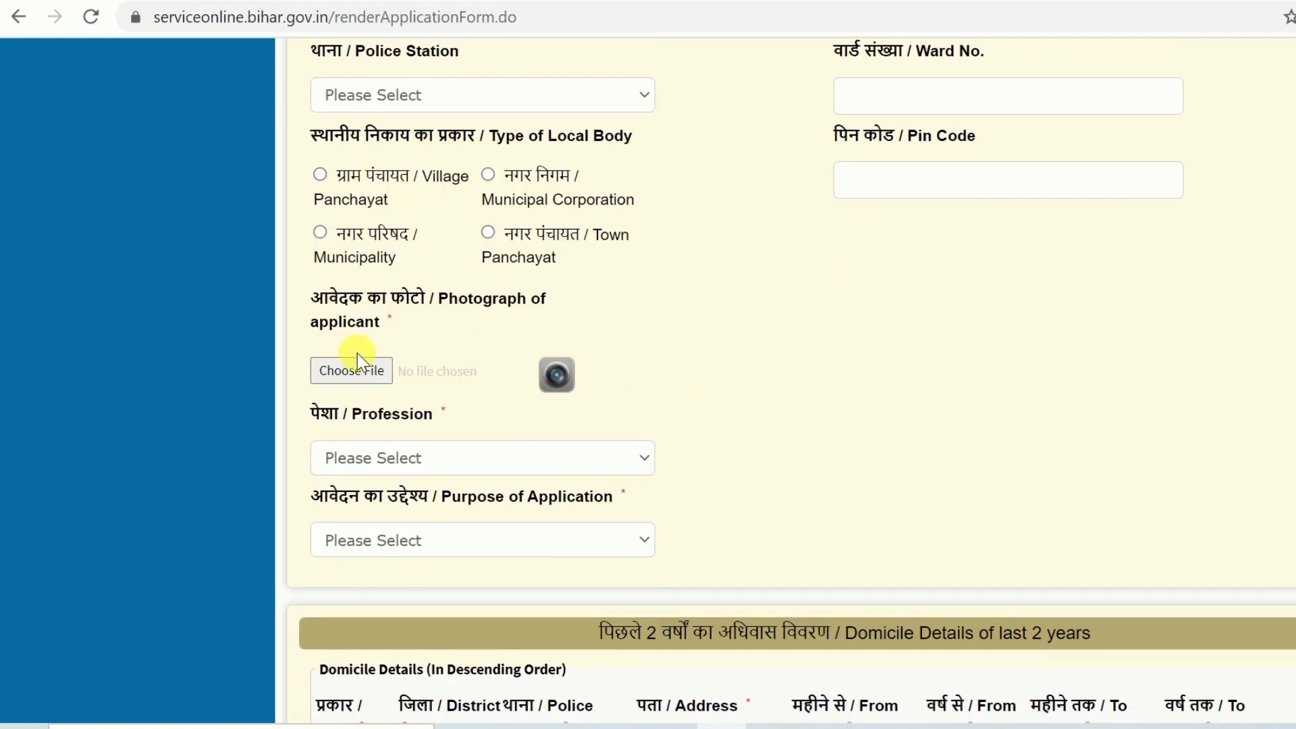
pyautogui.scroll(-4, 358, 354)
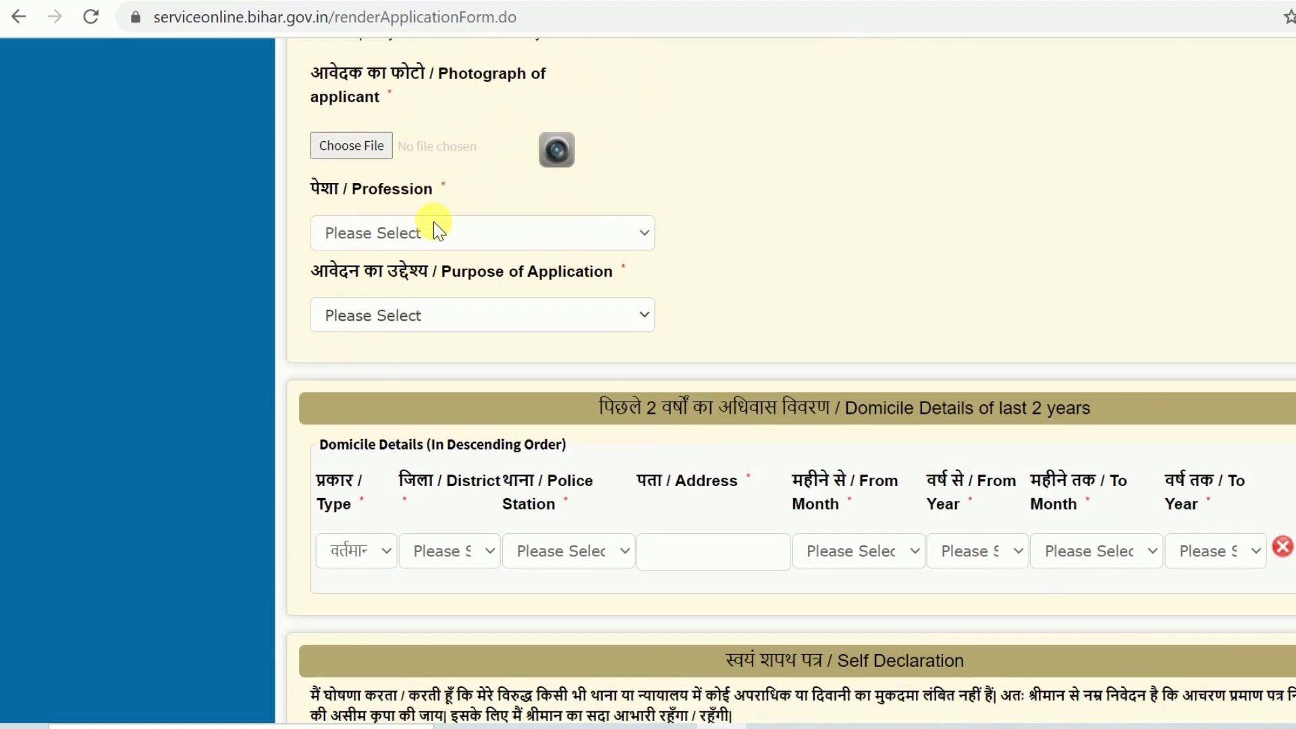
pyautogui.click(436, 231)
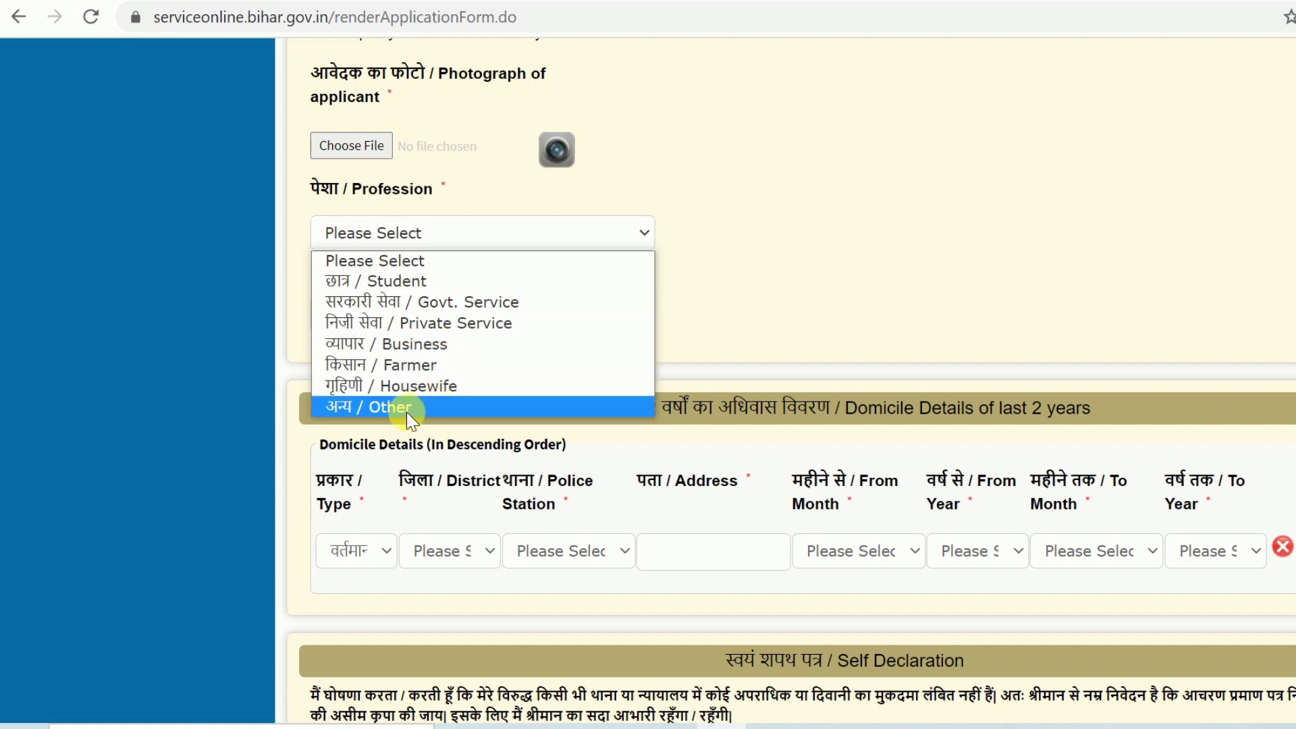
# Choose Student as profession and 'other work needing police verification' as purpose
pyautogui.click(417, 281)
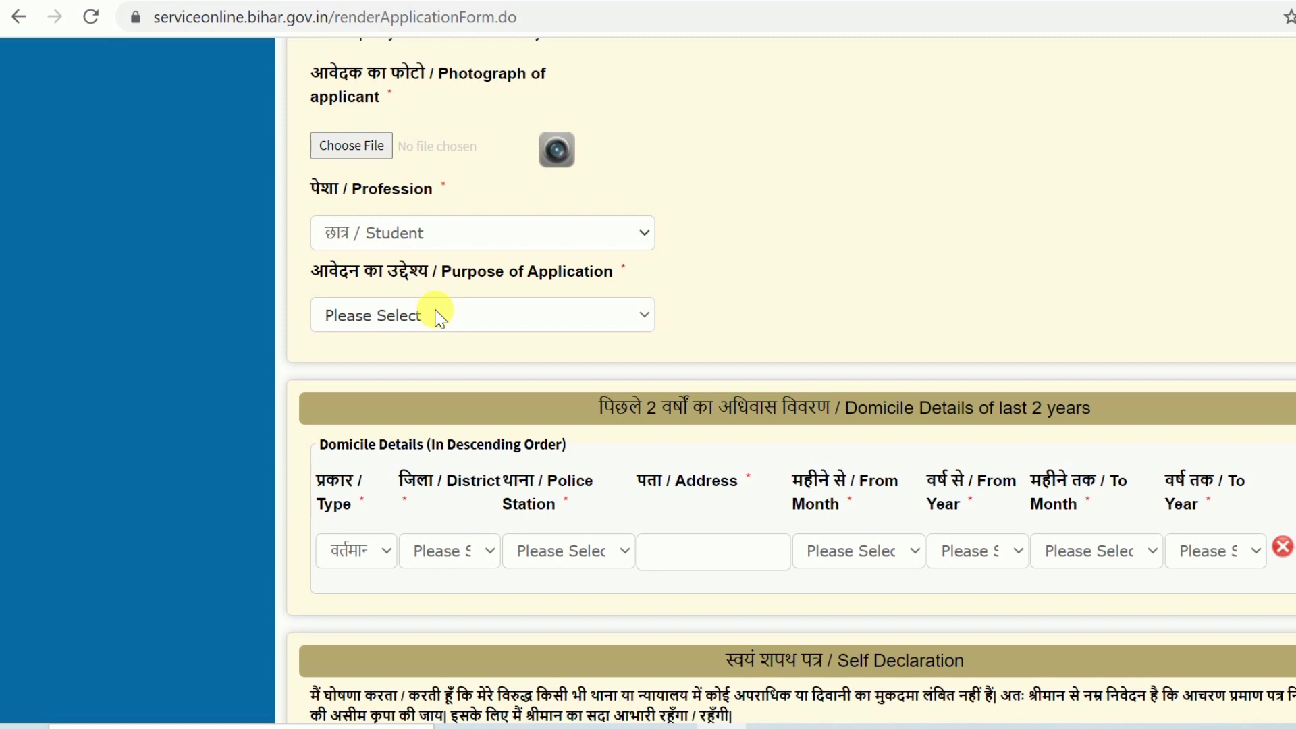
pyautogui.click(479, 318)
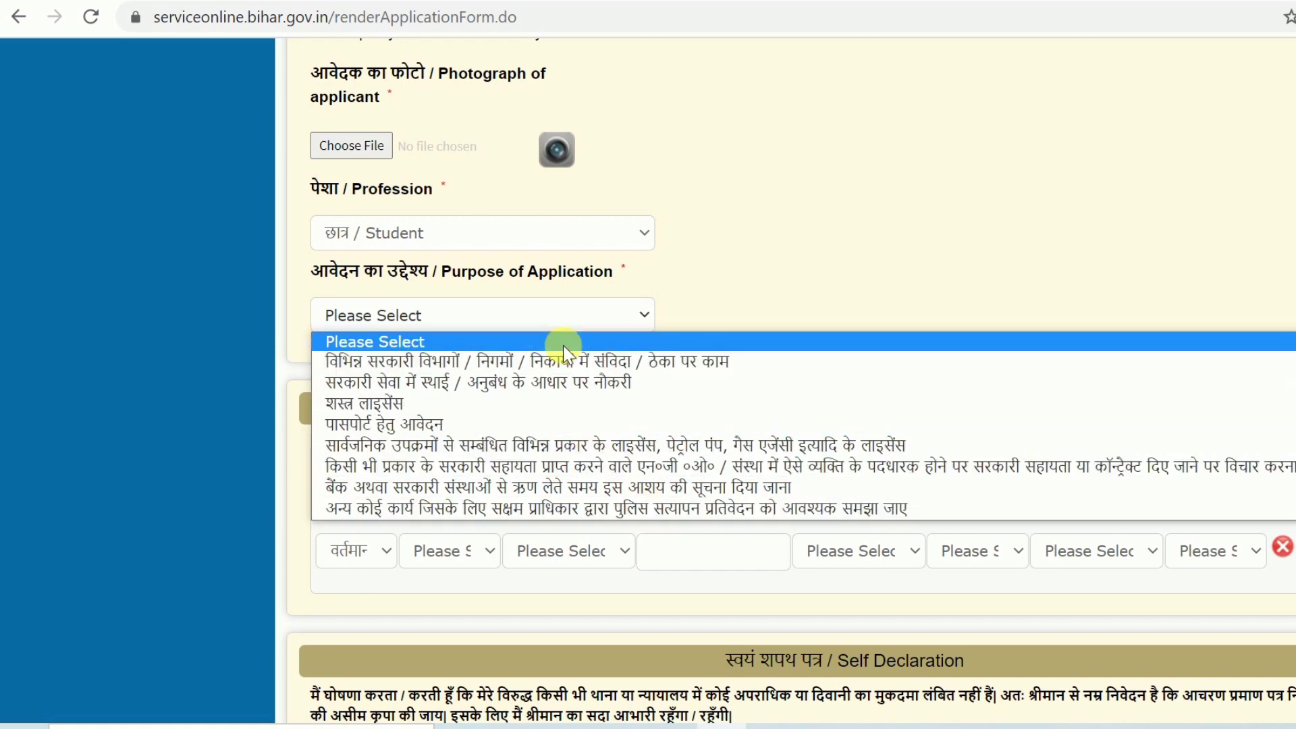
pyautogui.click(552, 512)
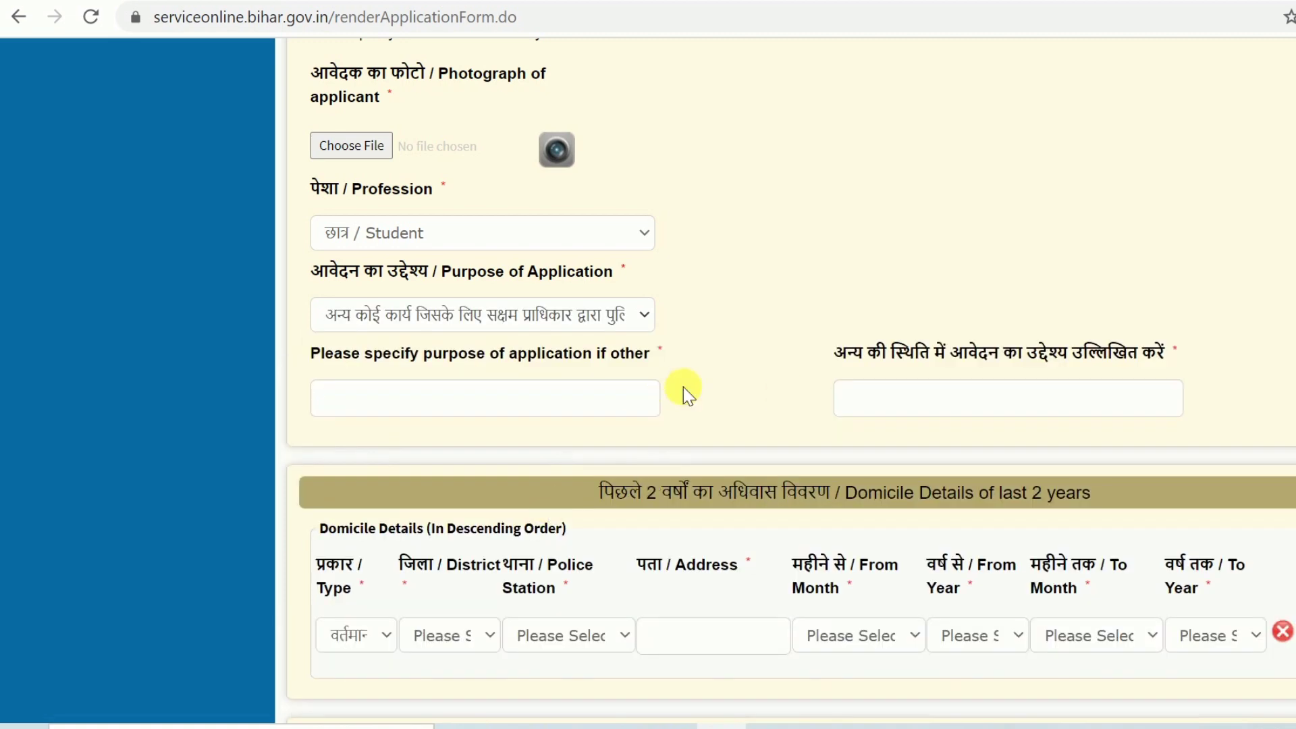
# Focus the 'specify purpose' text box for the other purpose
pyautogui.scroll(-2, 581, 313)
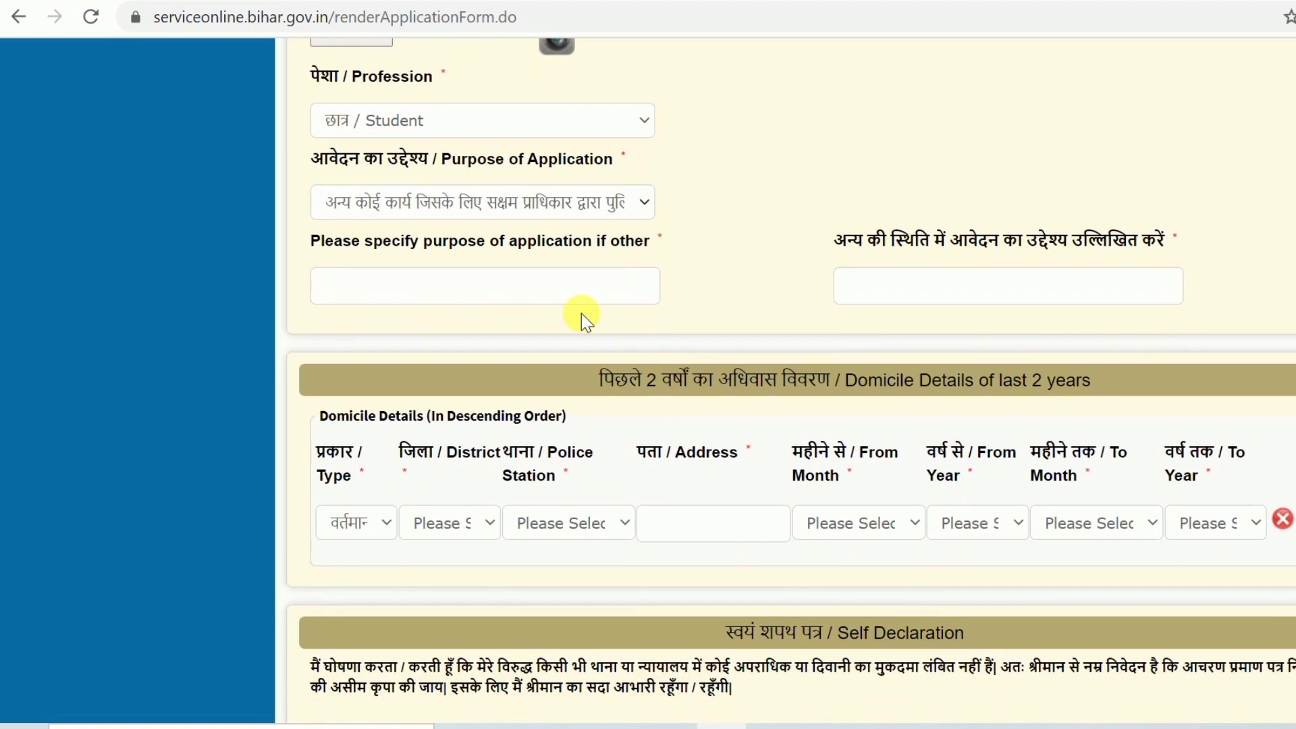
pyautogui.click(483, 279)
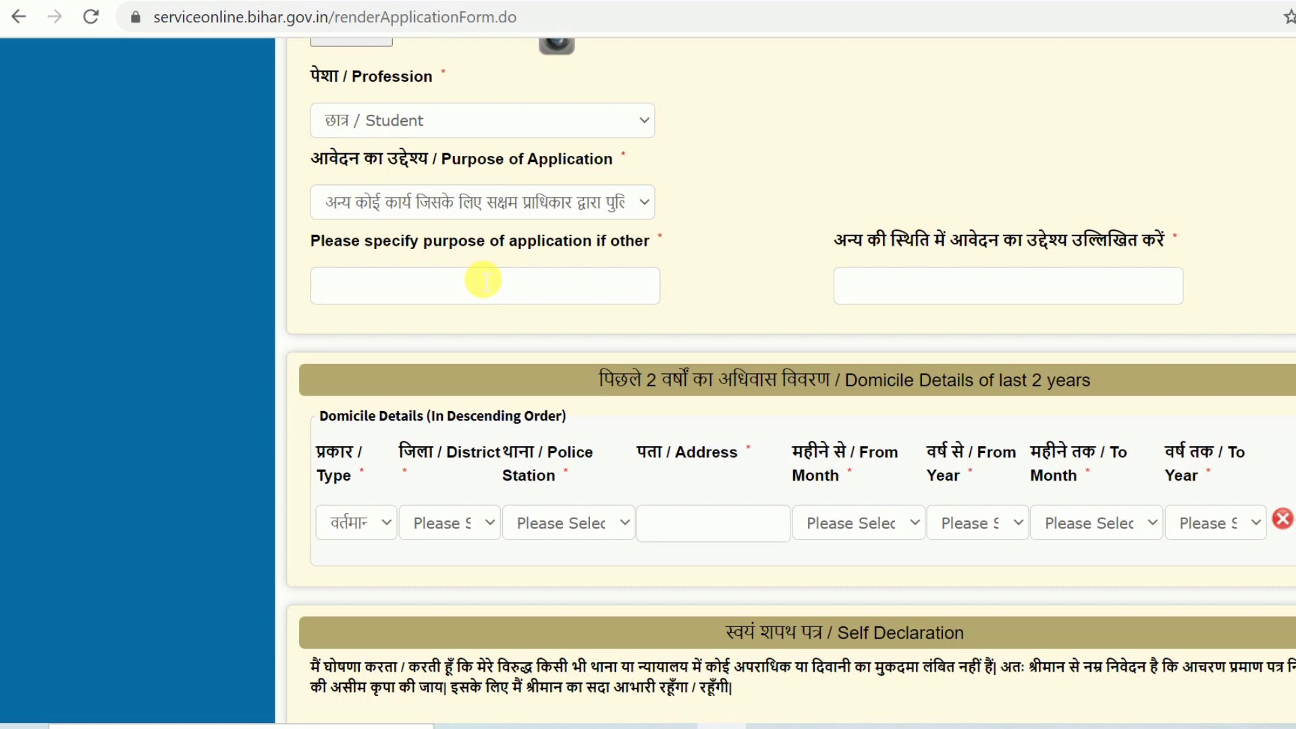
pyautogui.click(483, 279)
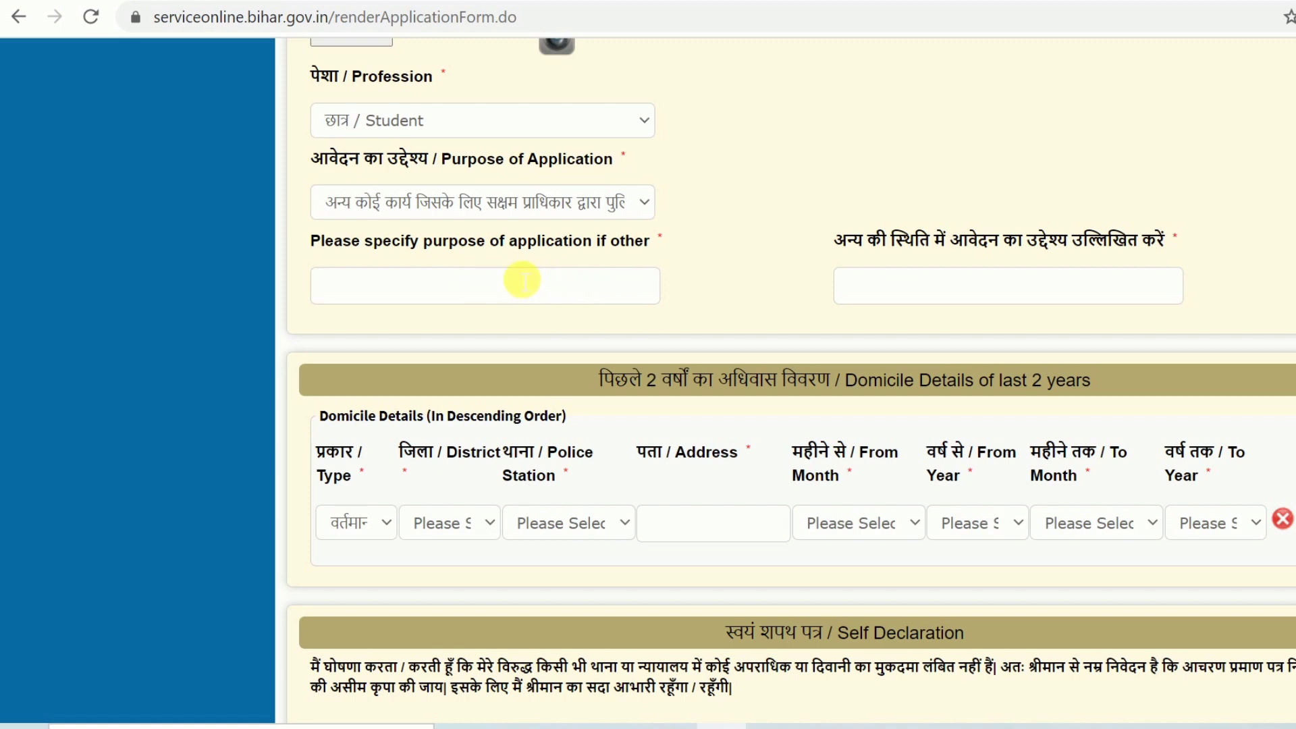
pyautogui.scroll(-3, 520, 280)
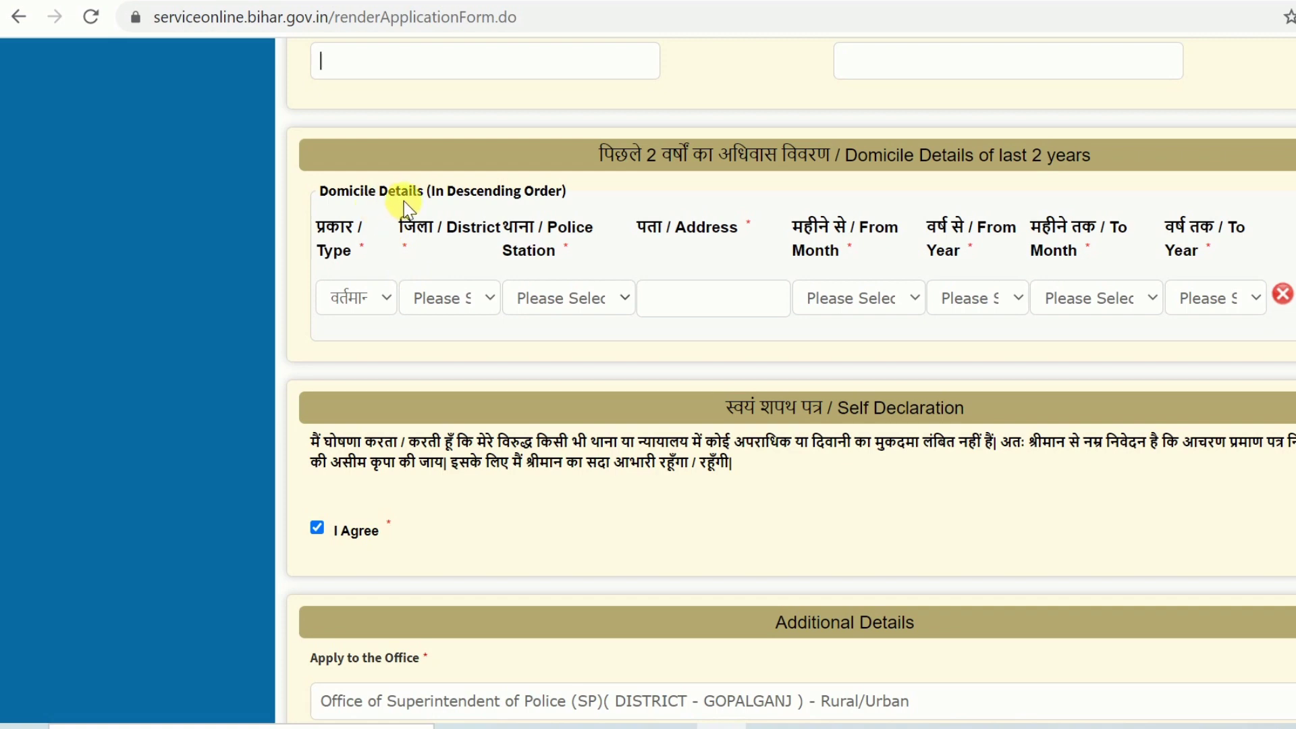
# Look through the domicile row's residence type, district and month lists without changing them
pyautogui.click(364, 303)
pyautogui.click(364, 302)
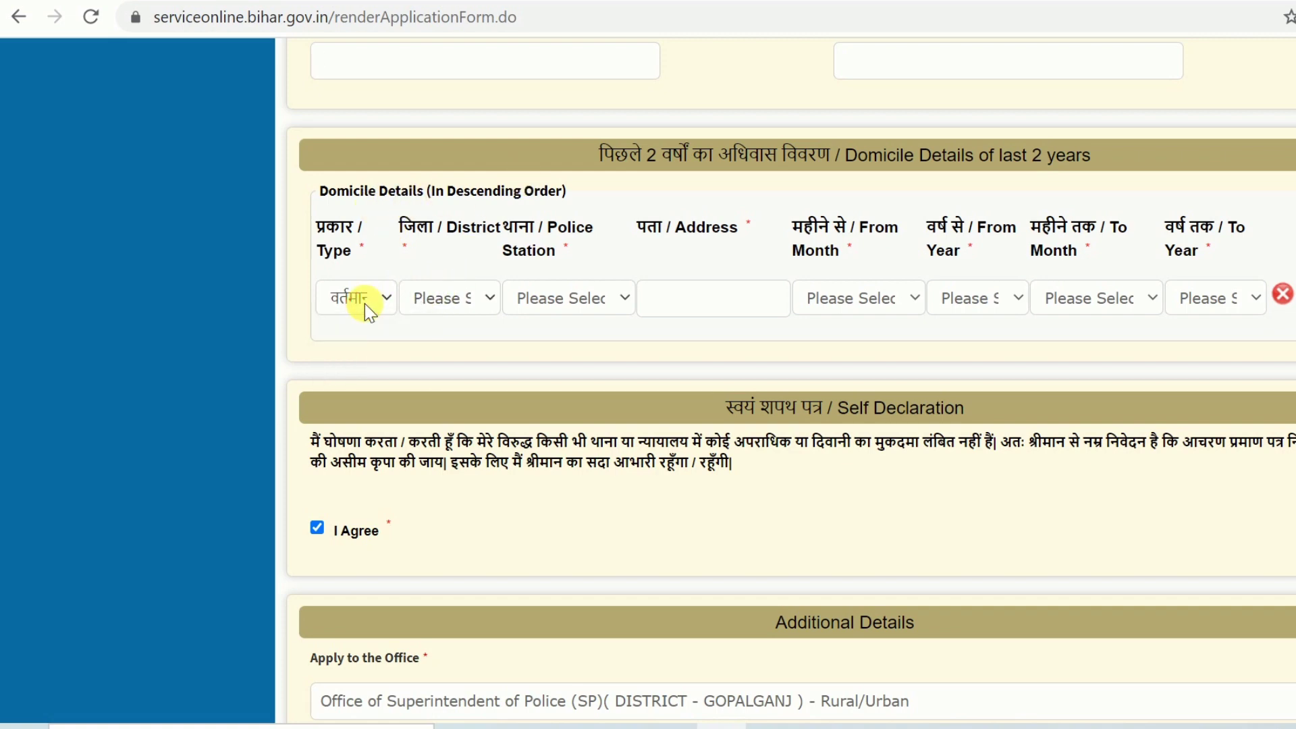
pyautogui.click(366, 302)
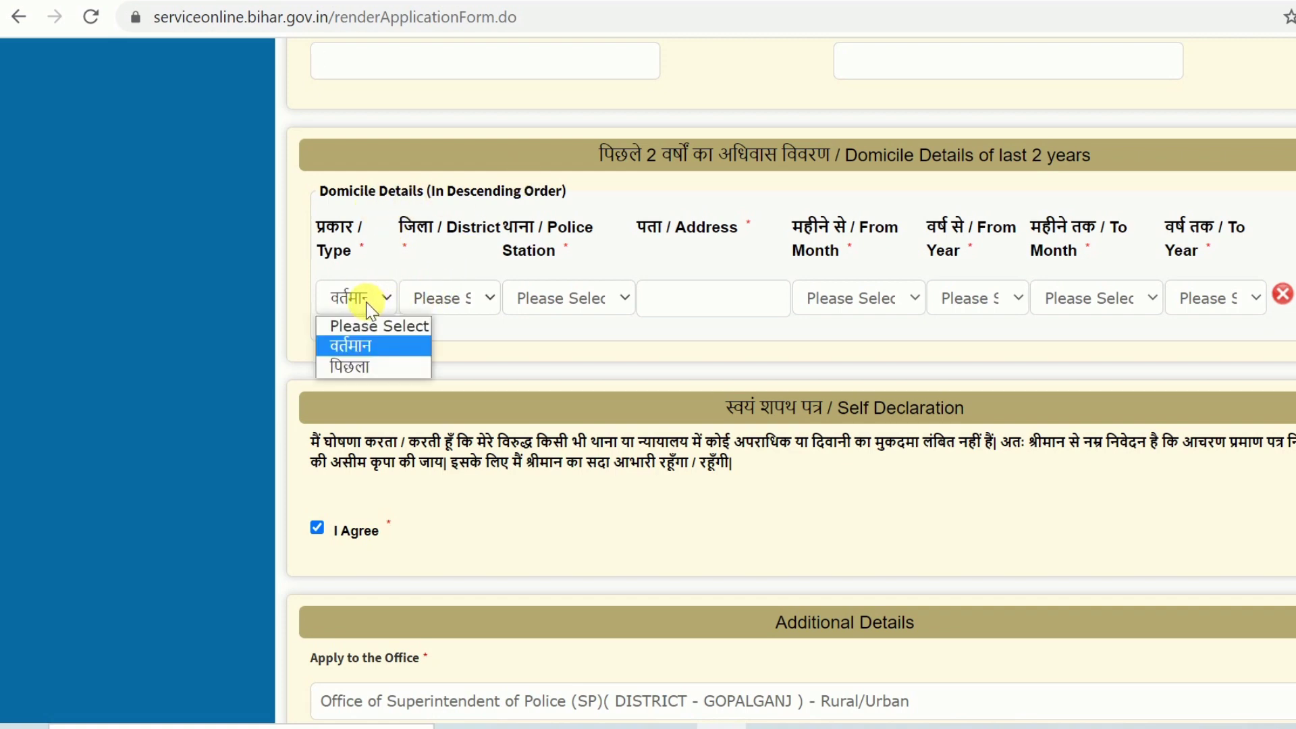
pyautogui.click(365, 301)
pyautogui.click(426, 298)
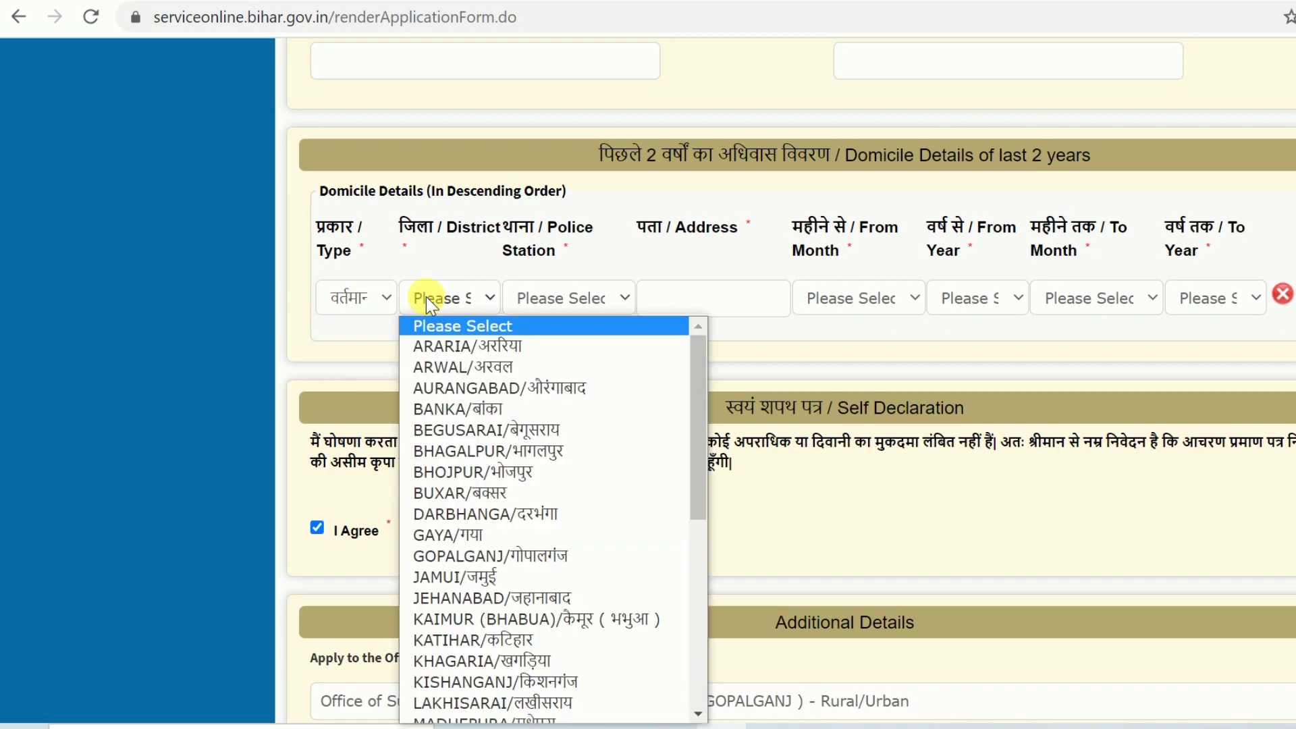
pyautogui.click(427, 298)
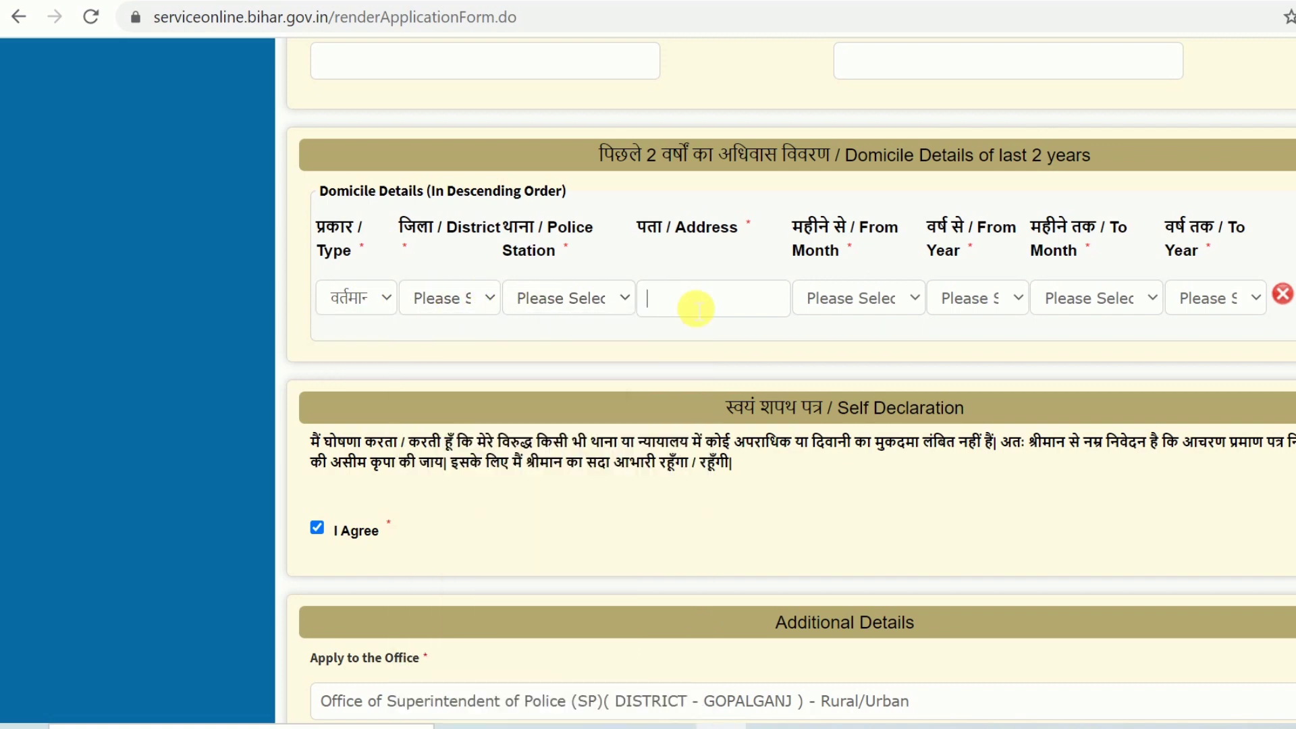
pyautogui.click(880, 307)
pyautogui.moveTo(712, 160); pyautogui.dragTo(847, 162)
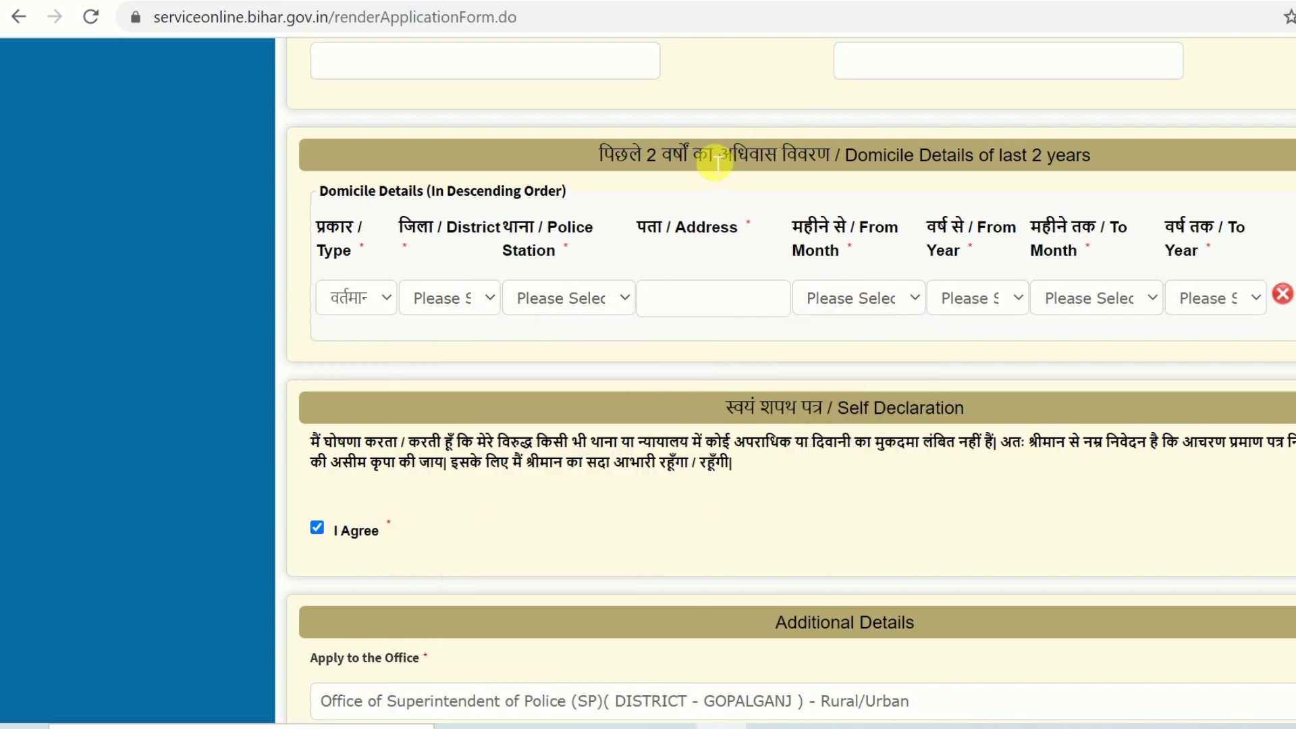
pyautogui.click(847, 162)
pyautogui.click(860, 295)
pyautogui.click(862, 292)
# Set the domicile row to पिछला, district GOPALGANJ and police station BHORE
pyautogui.click(370, 297)
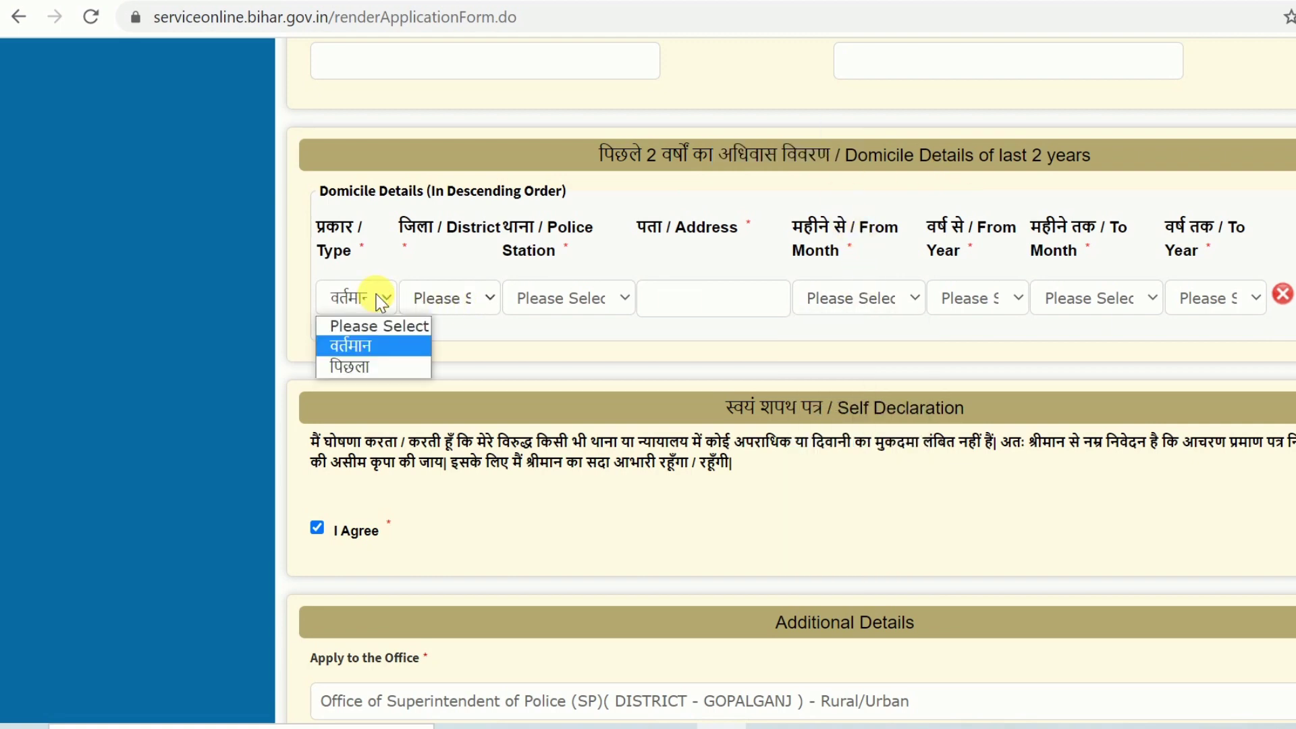
pyautogui.click(358, 365)
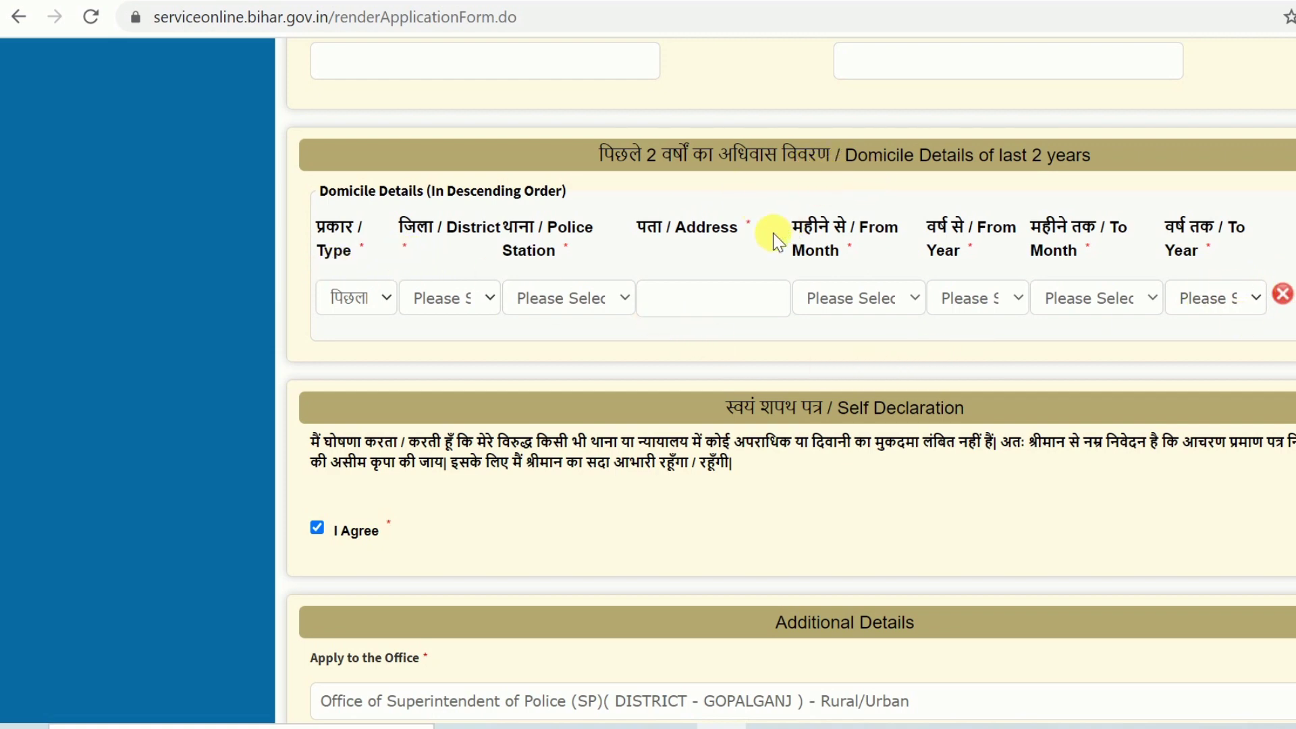
pyautogui.click(467, 303)
pyautogui.write('go')
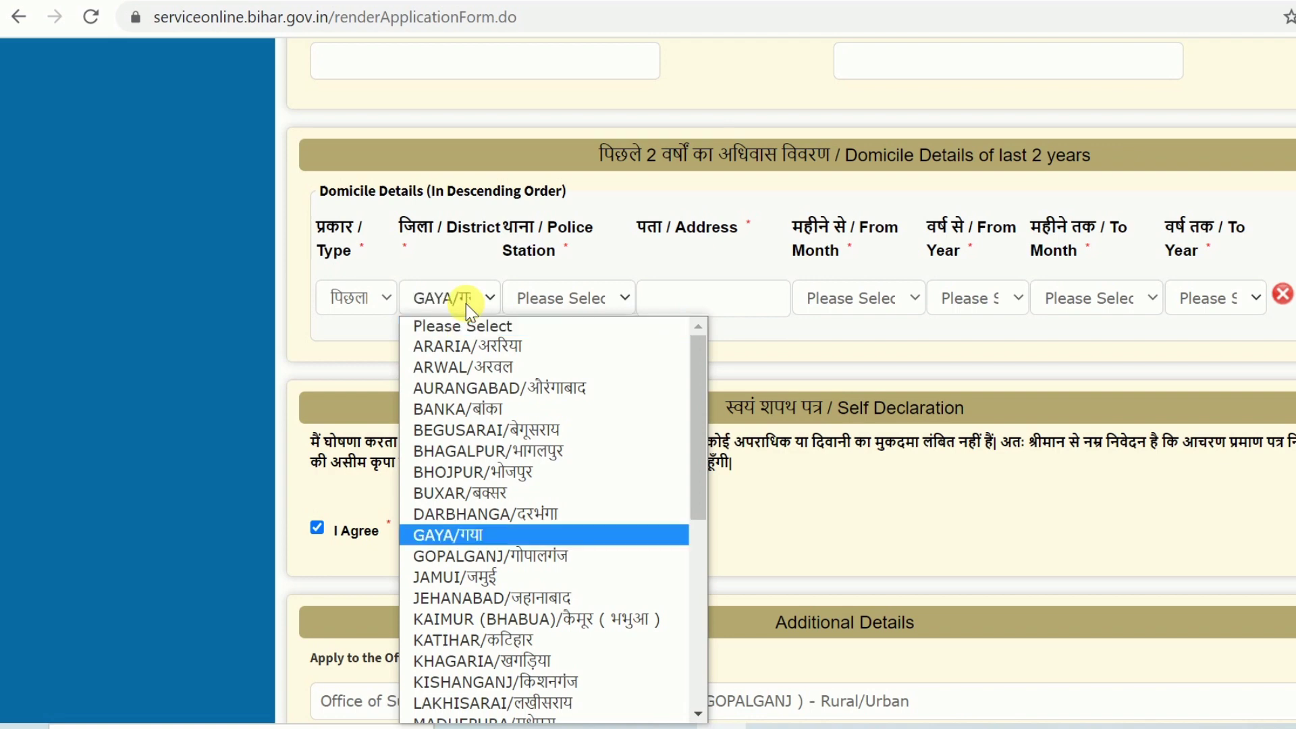
pyautogui.press('Return')
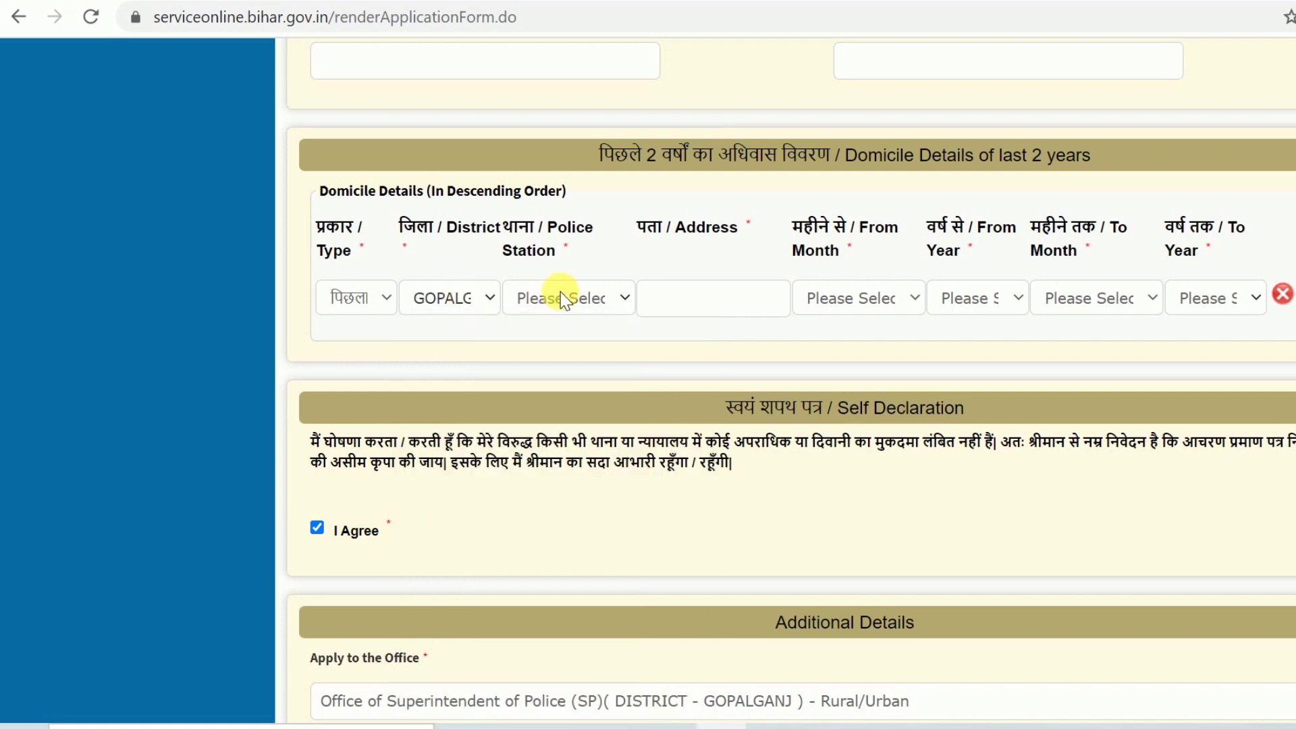
pyautogui.click(595, 298)
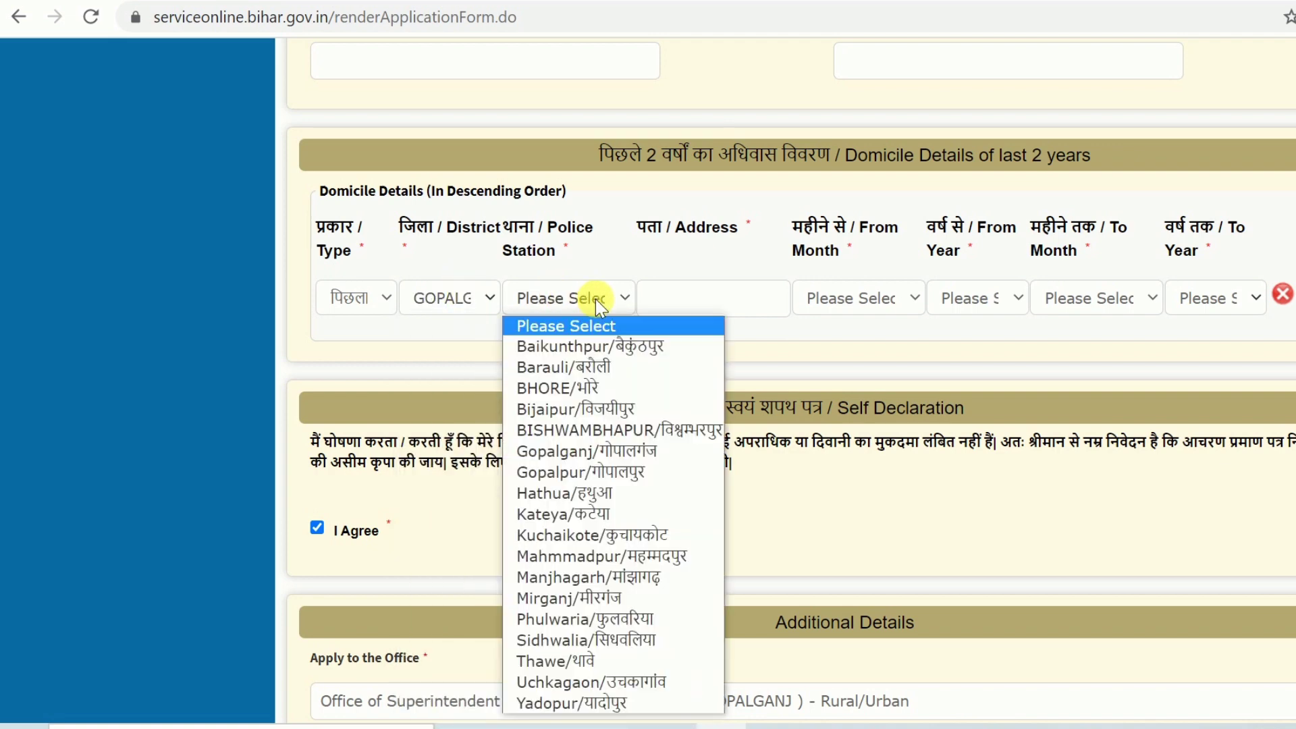
pyautogui.write('bh')
pyautogui.press('Return')
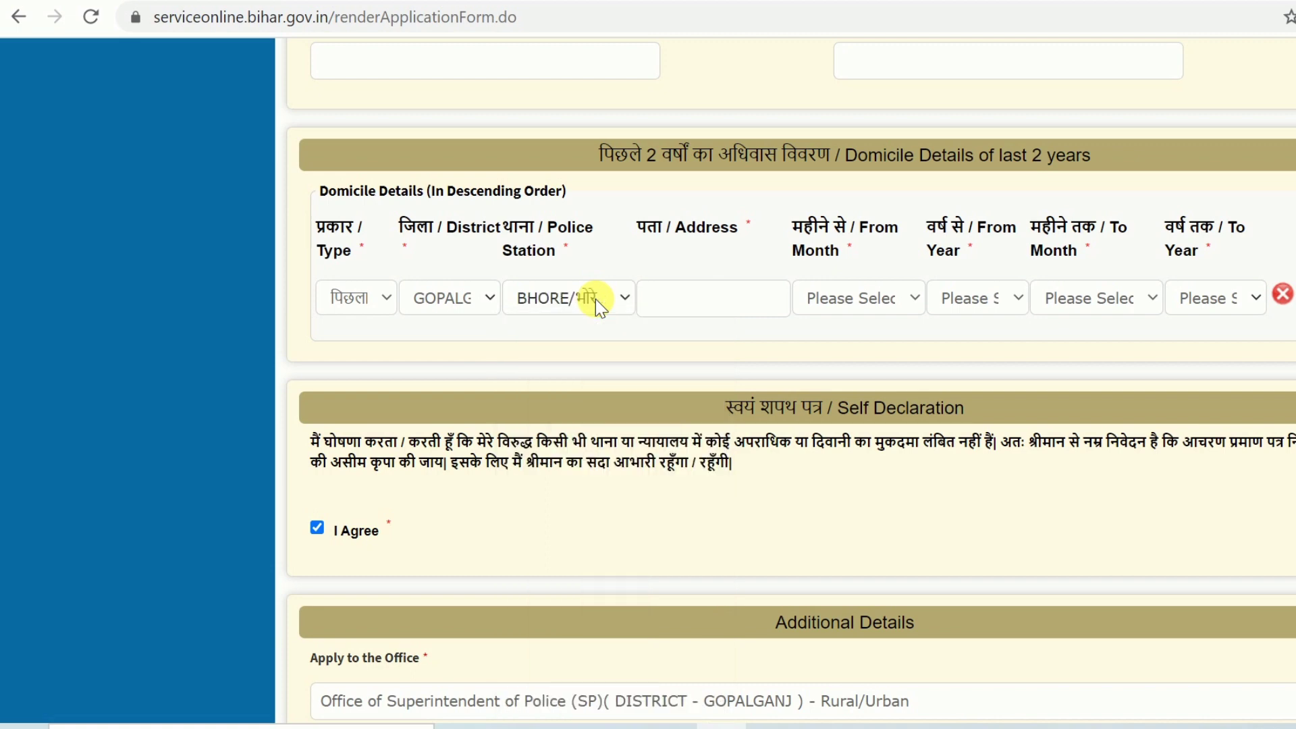
# Set the residence period from जनवरी 2019 to जनवरी 2021
pyautogui.click(856, 301)
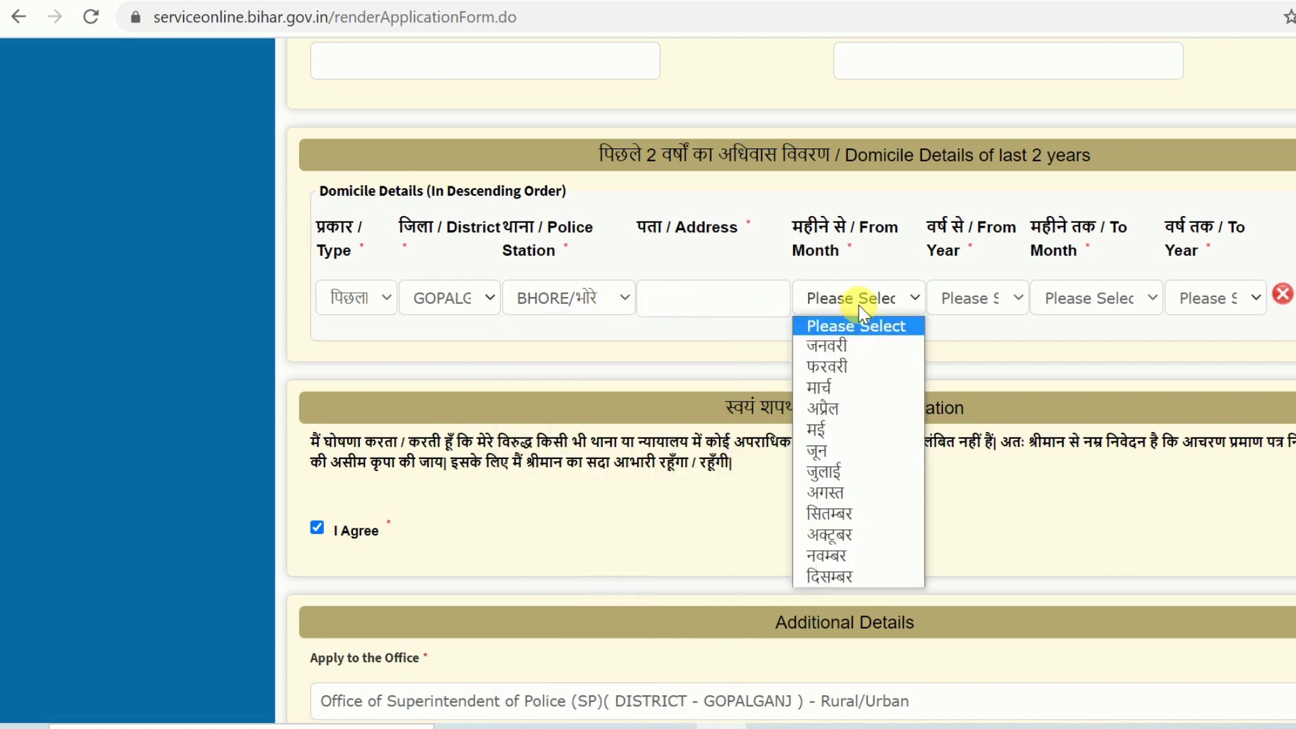
pyautogui.click(848, 349)
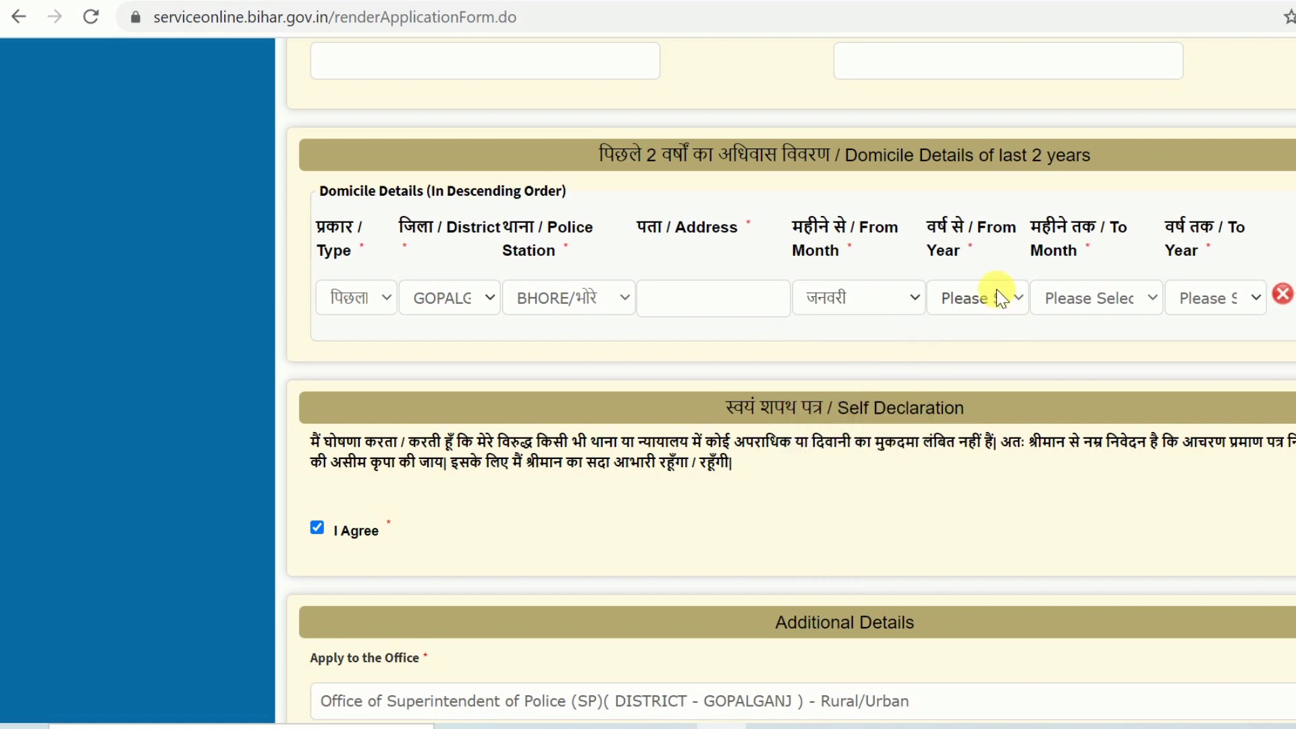
pyautogui.click(996, 296)
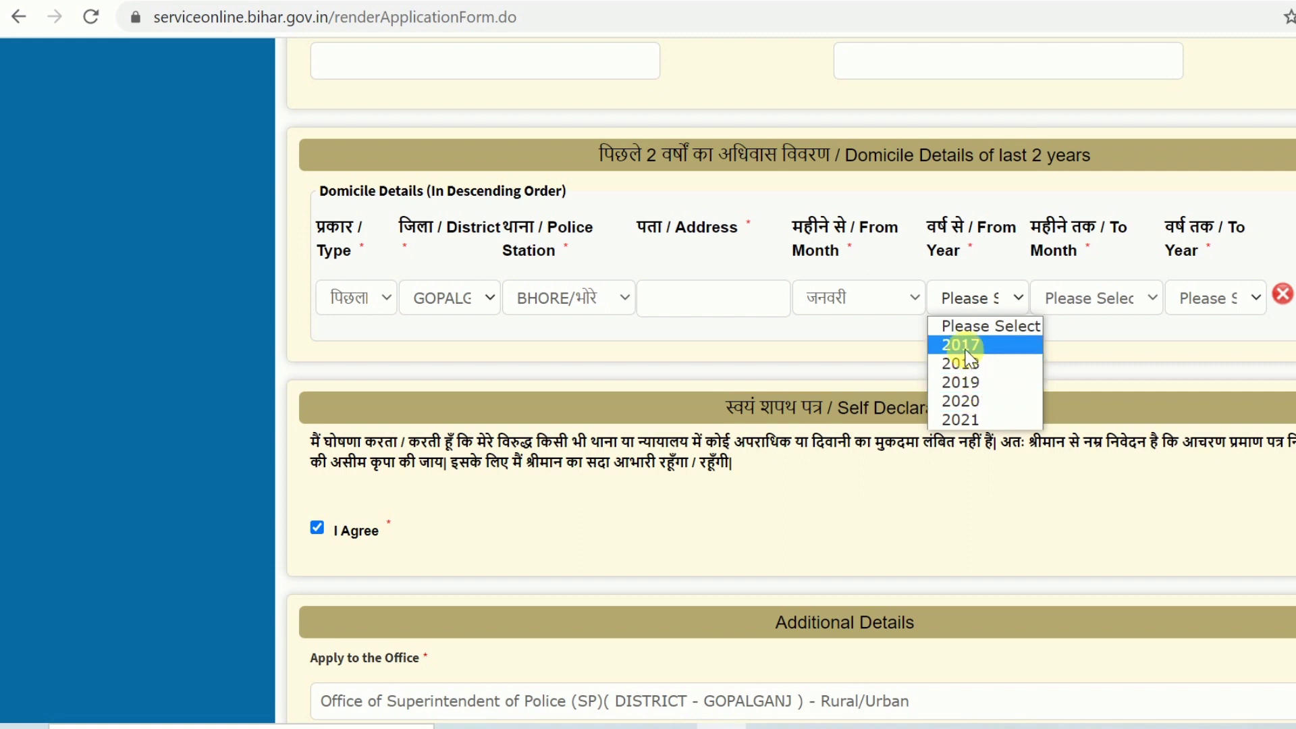
pyautogui.click(976, 382)
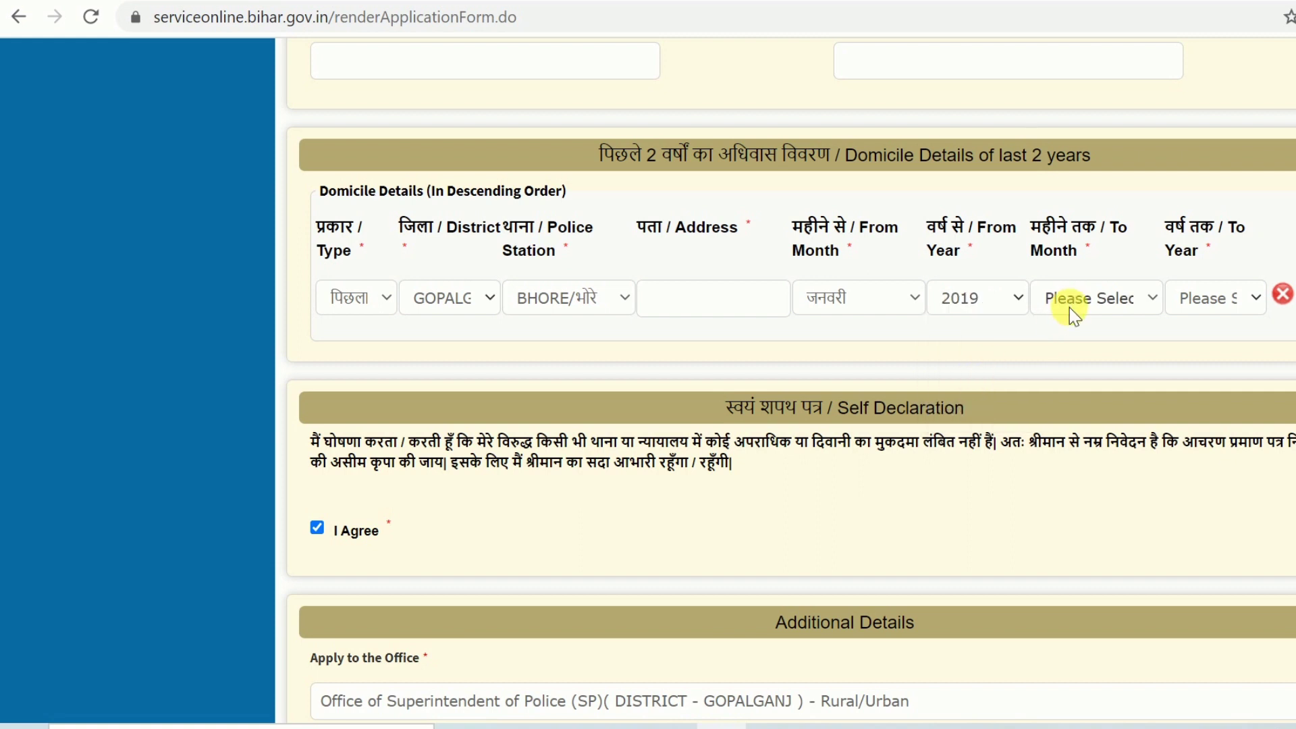
pyautogui.click(1076, 301)
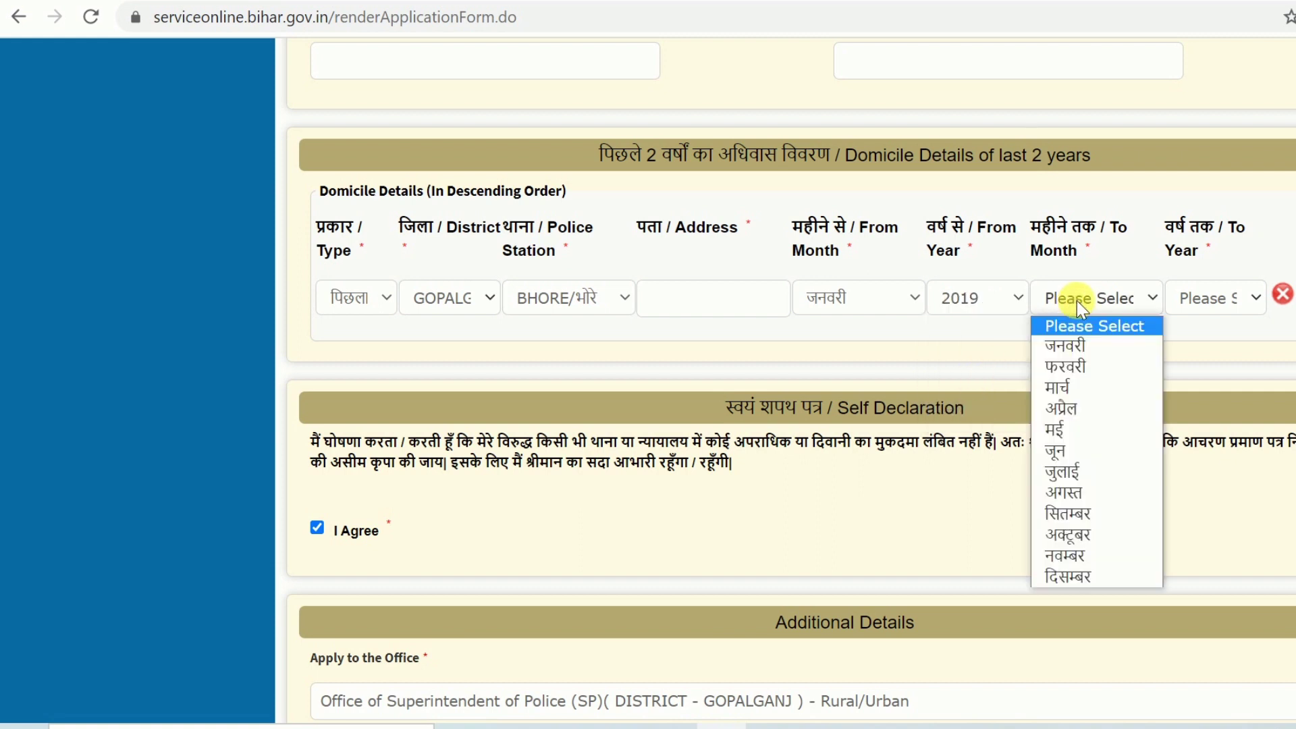
pyautogui.click(1067, 346)
pyautogui.click(1230, 298)
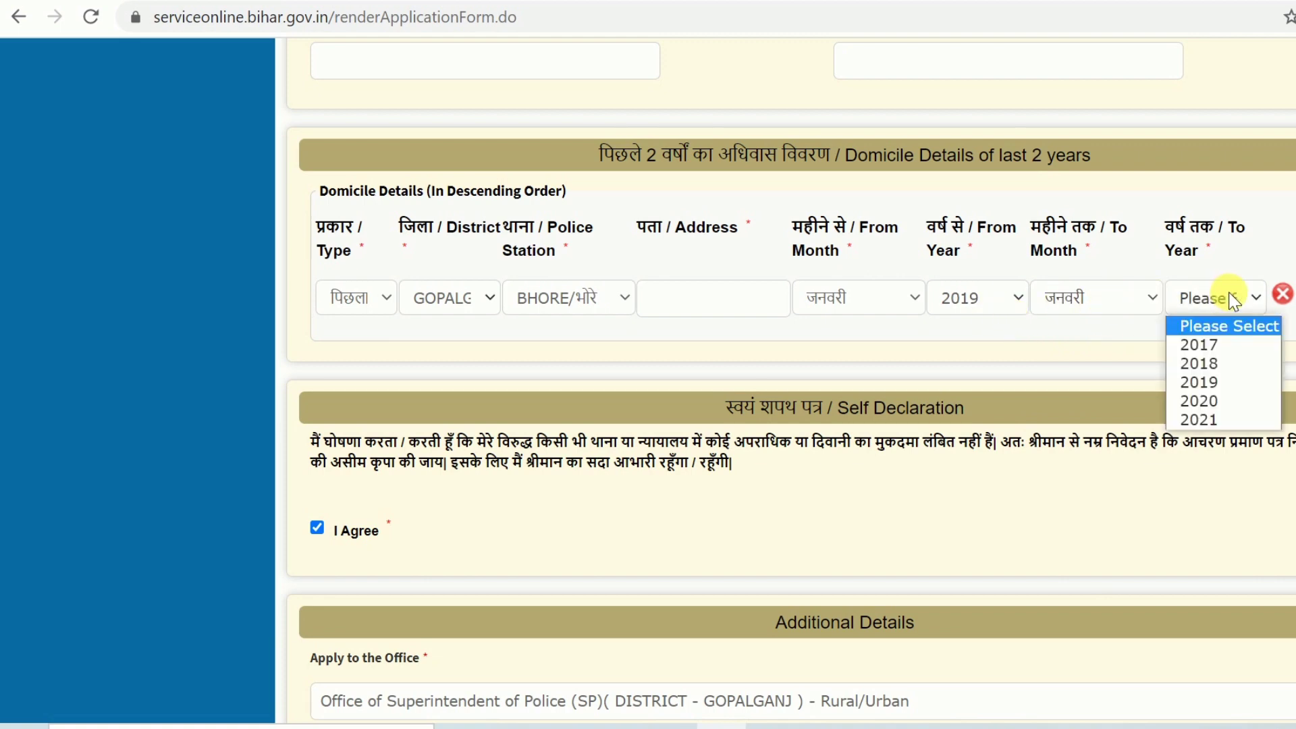
pyautogui.click(1207, 416)
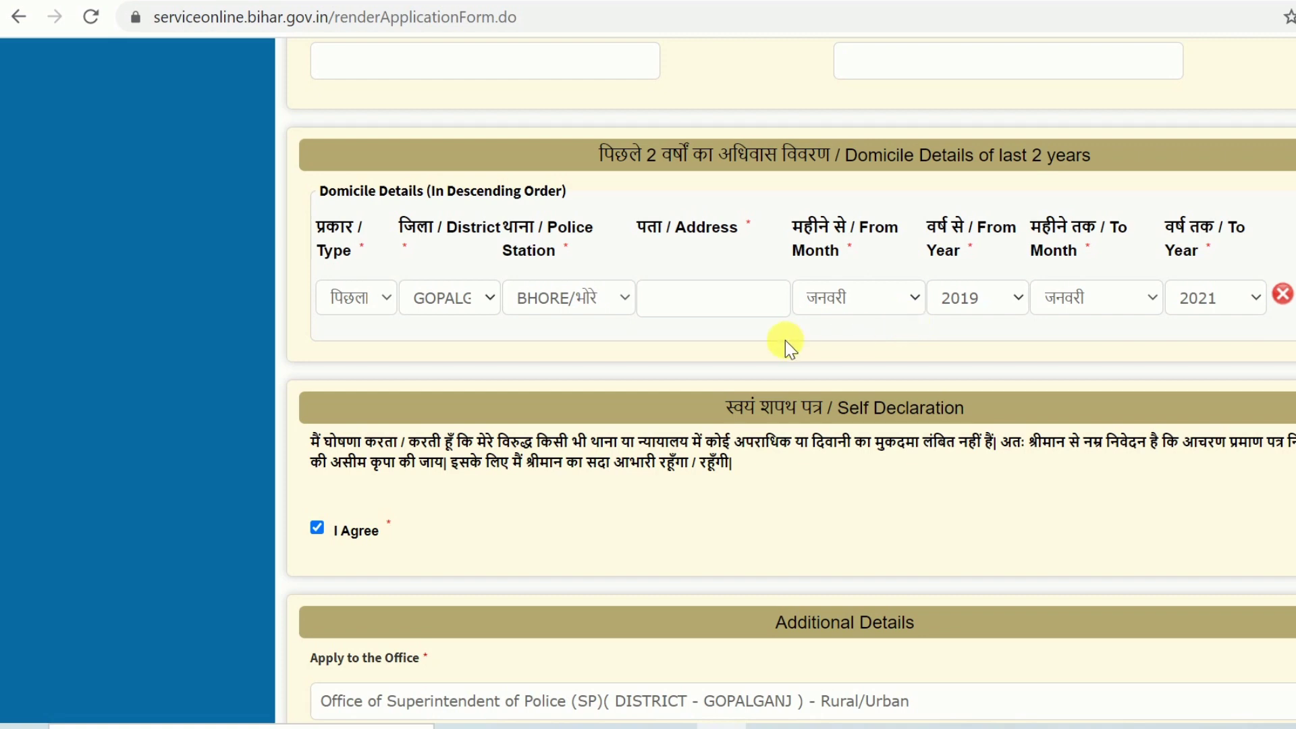
# Save the application as a draft, acknowledge the reference notice, and begin the verification code
pyautogui.scroll(-7, 785, 340)
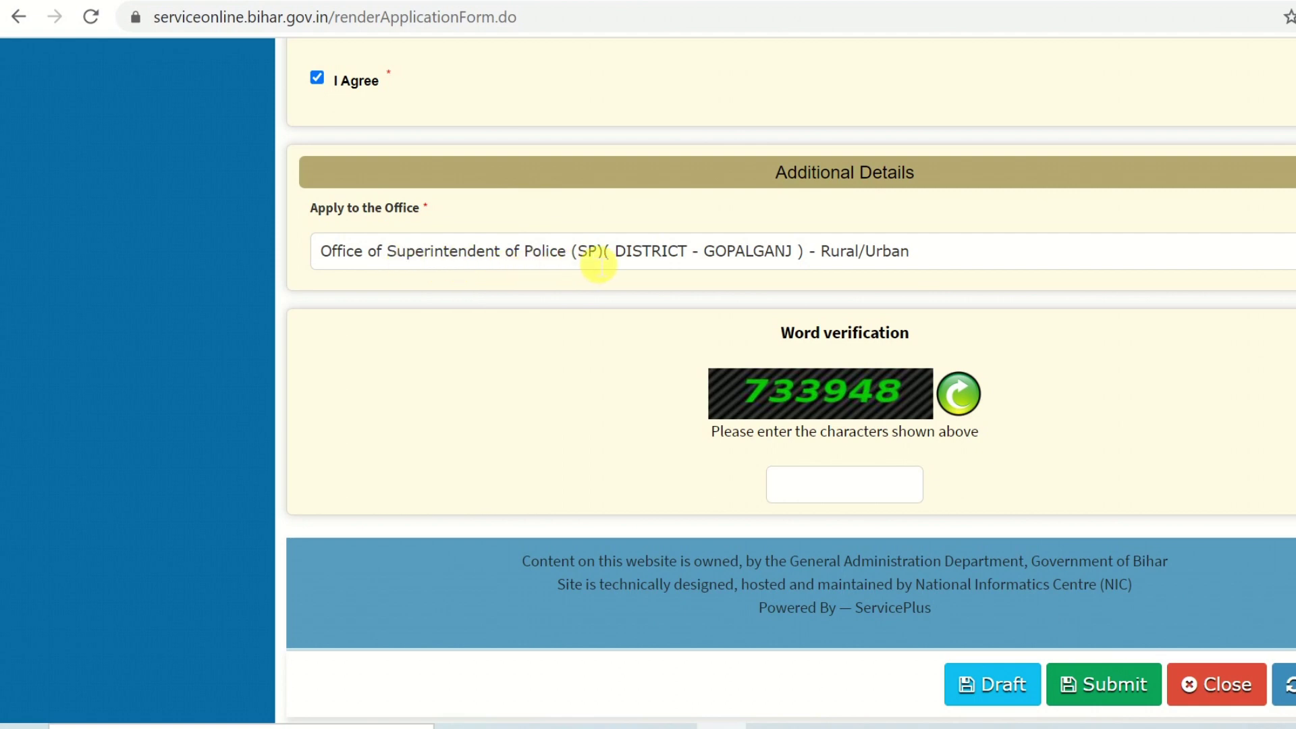
pyautogui.scroll(-1, 572, 280)
pyautogui.scroll(-3, 572, 280)
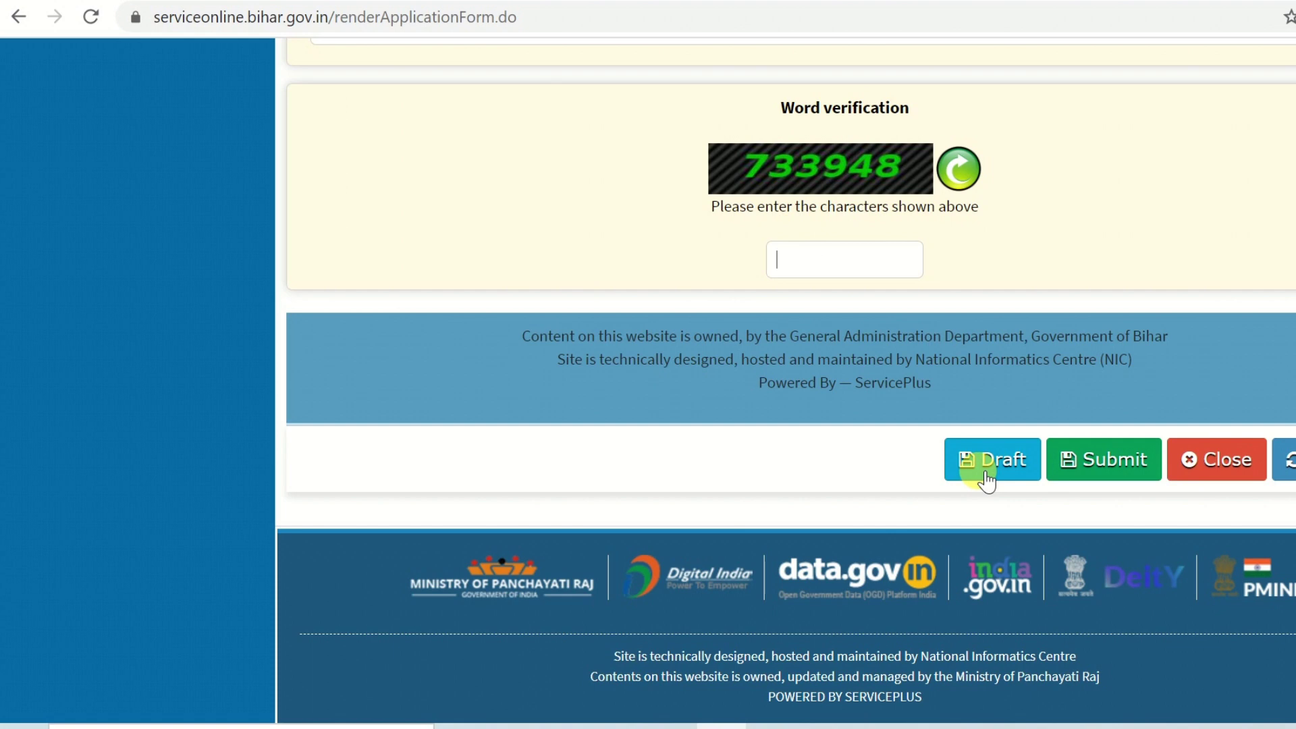
pyautogui.click(985, 474)
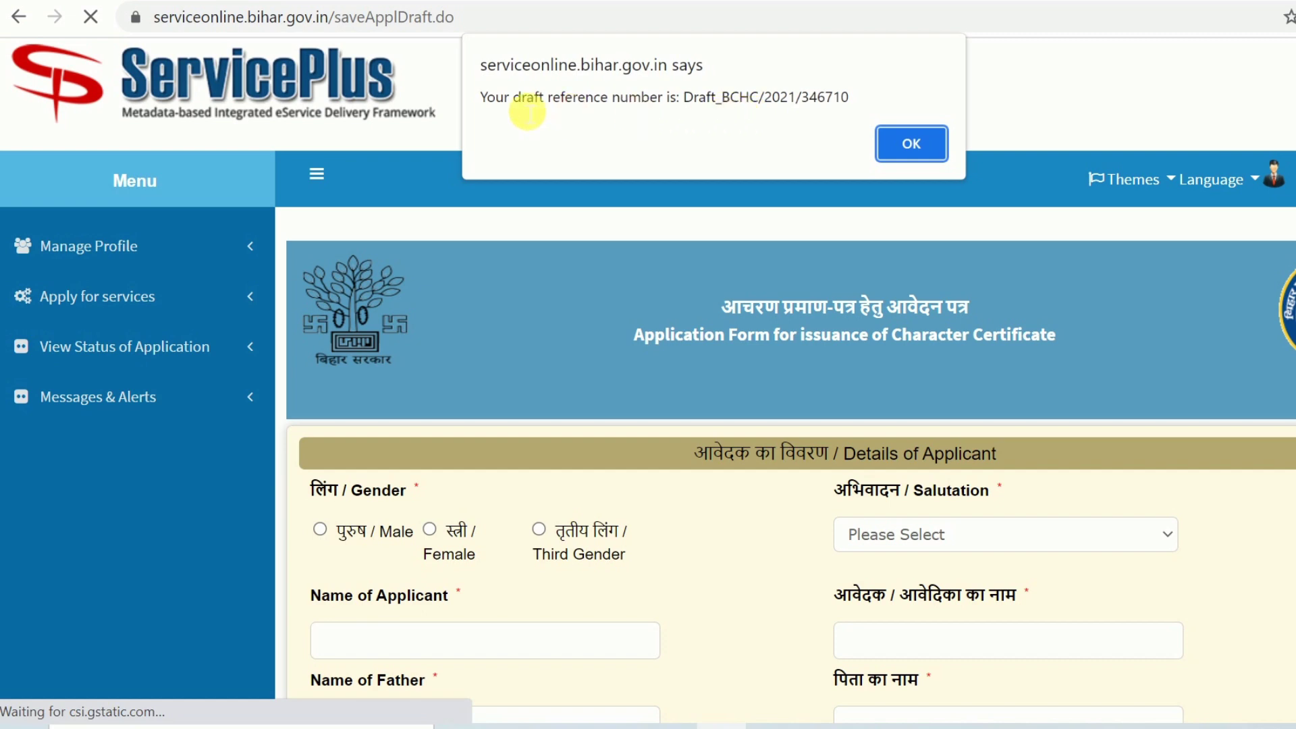
pyautogui.click(908, 144)
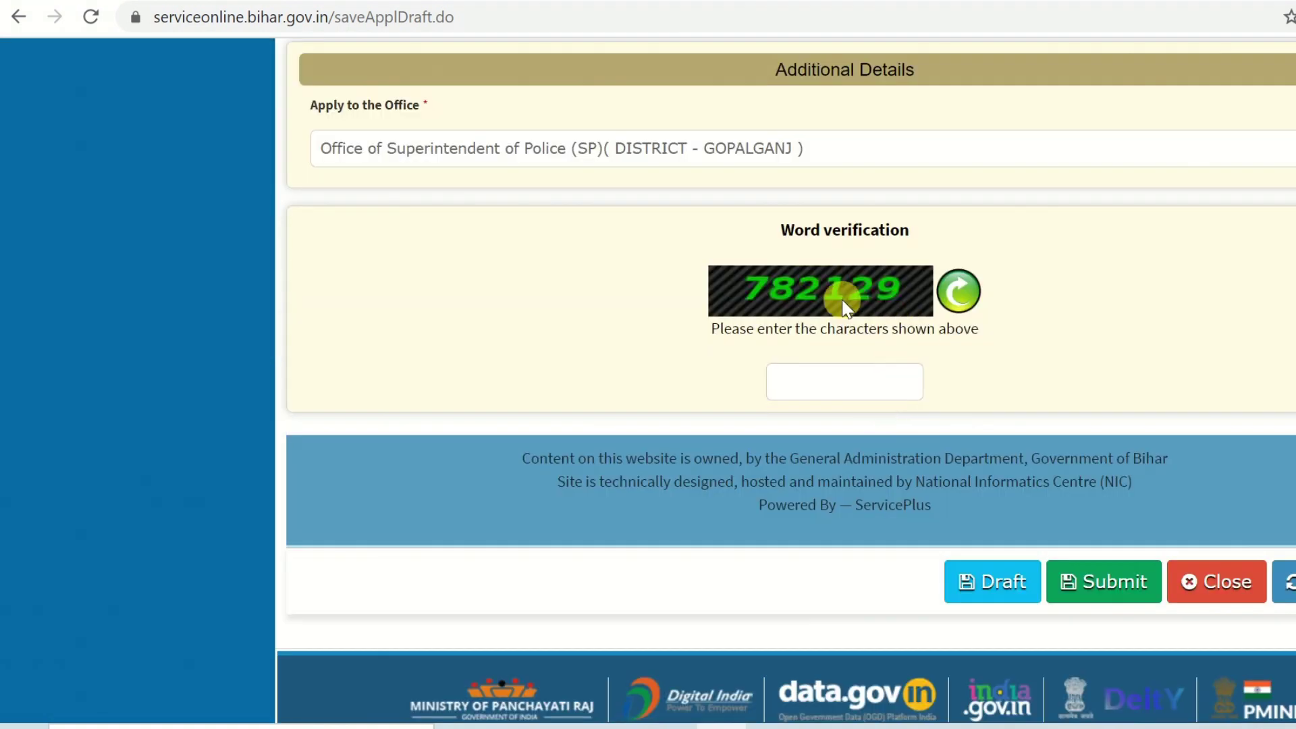
pyautogui.click(837, 395)
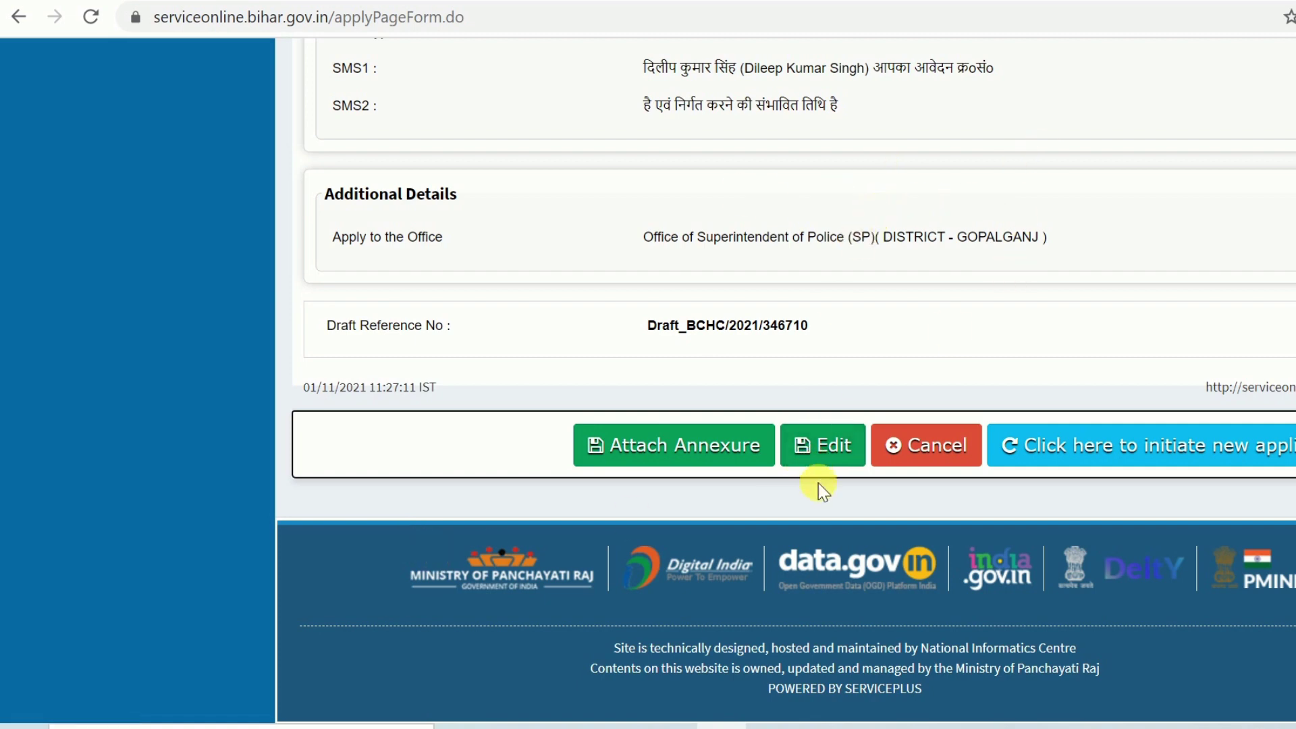
# Attach the Aadhaar card (आधार कार्ड) as enclosure, save it, and submit the application
pyautogui.click(667, 463)
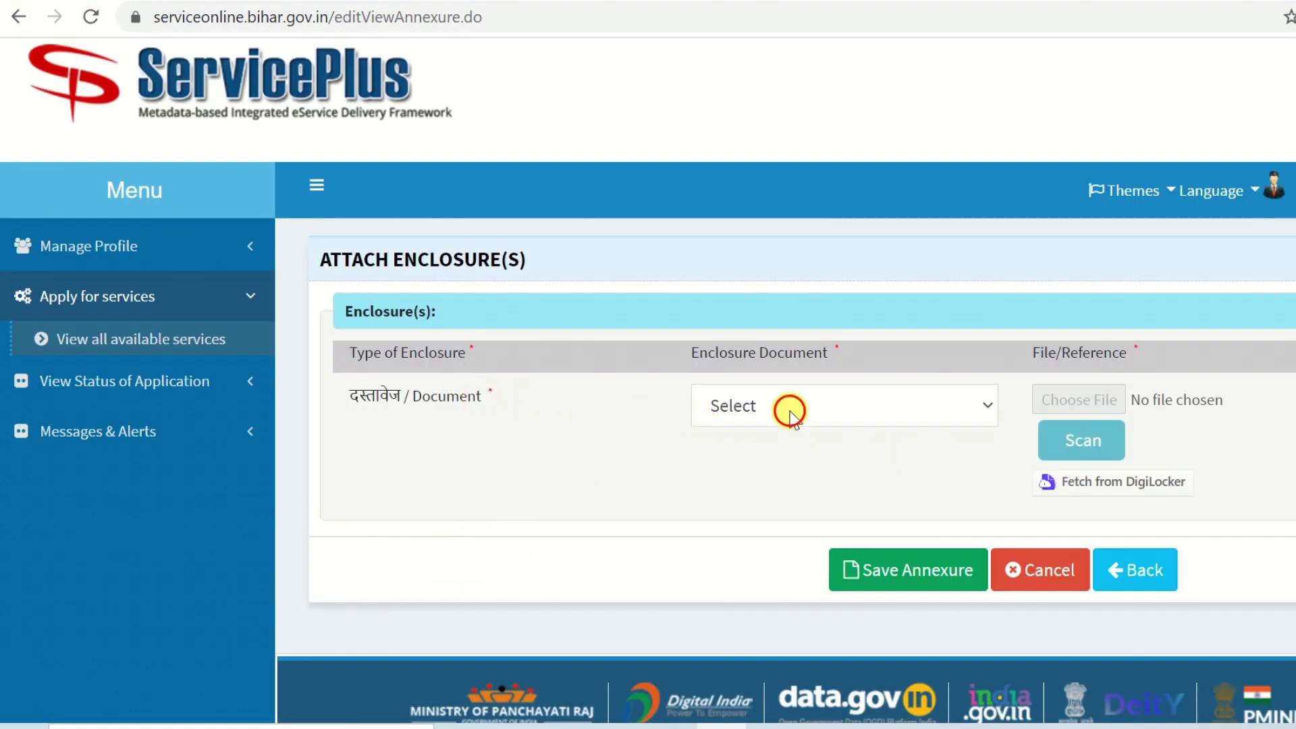
pyautogui.click(790, 411)
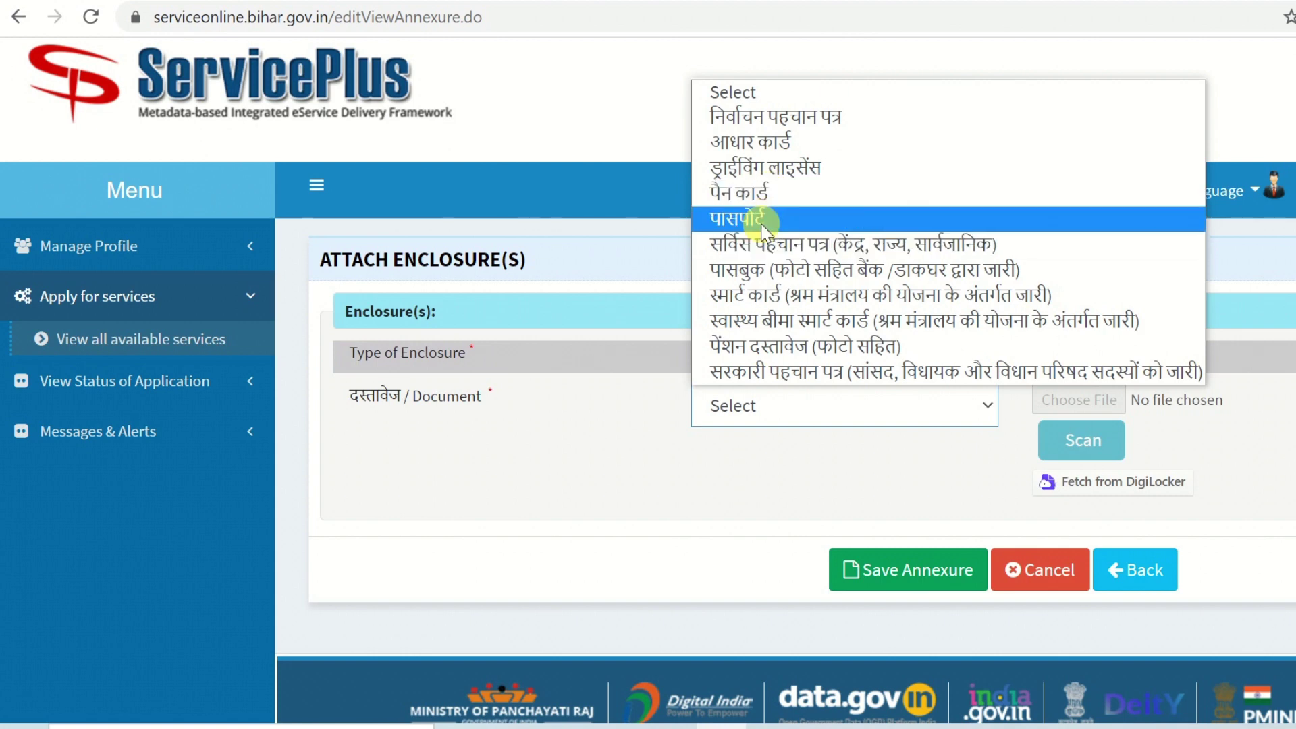
pyautogui.click(766, 142)
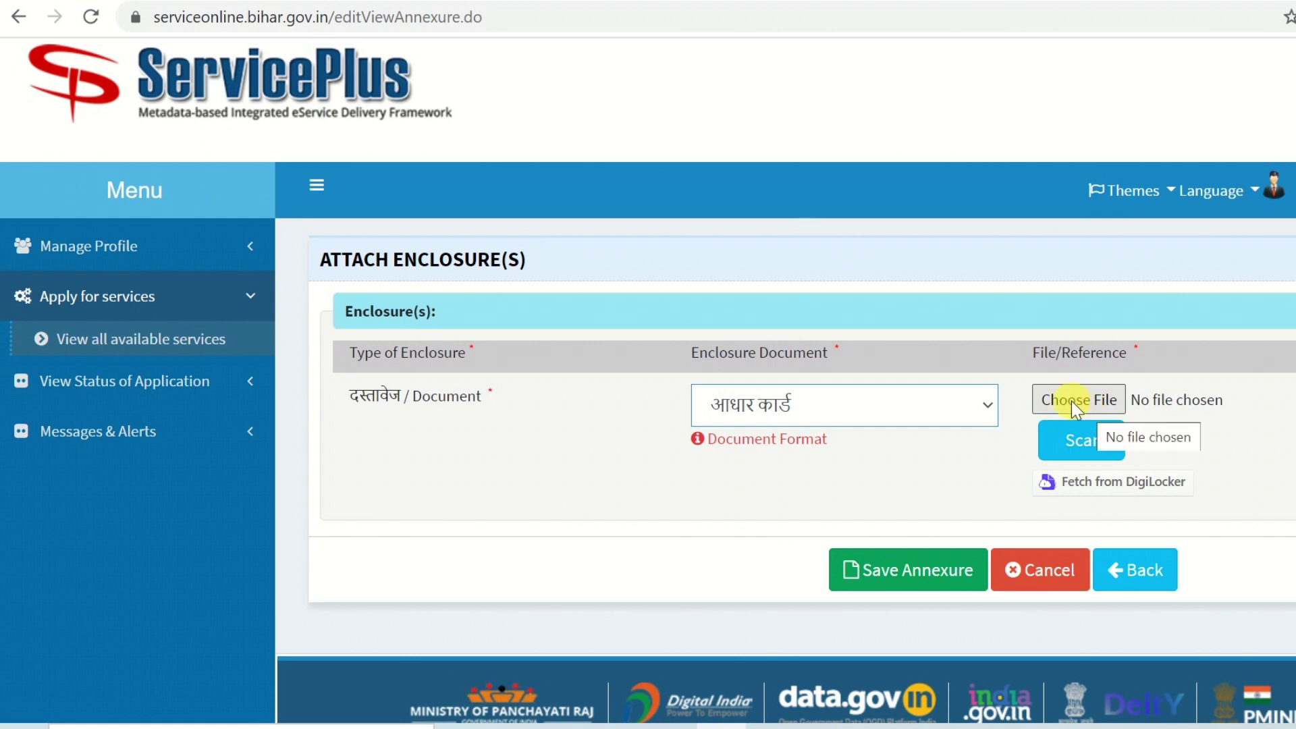
pyautogui.click(914, 579)
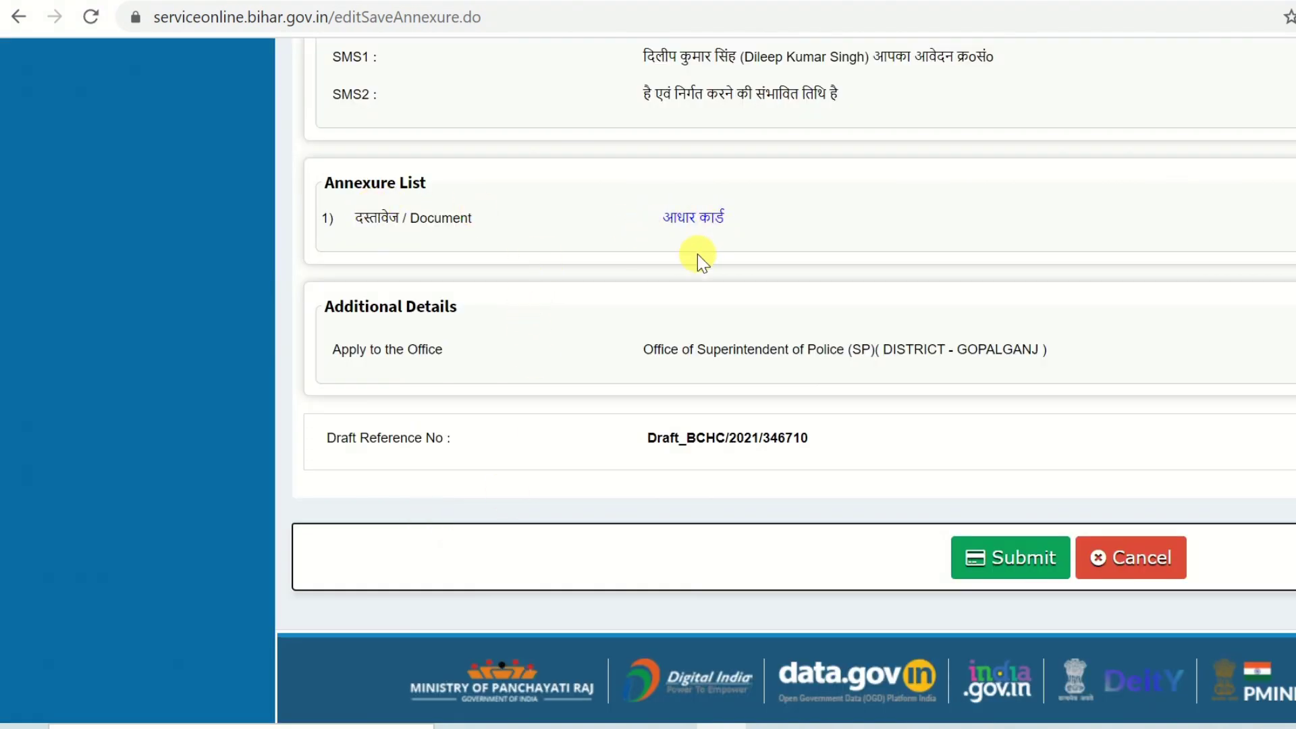
pyautogui.scroll(-2, 706, 383)
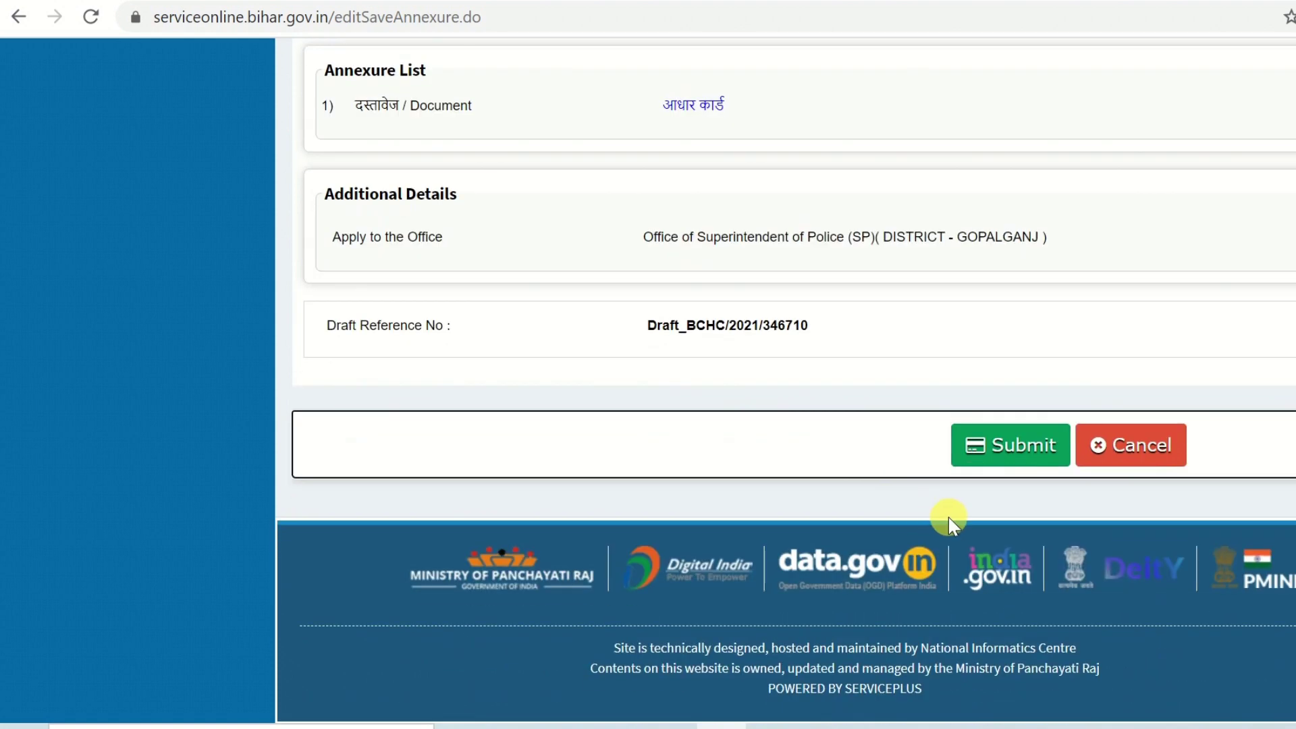
pyautogui.click(1019, 447)
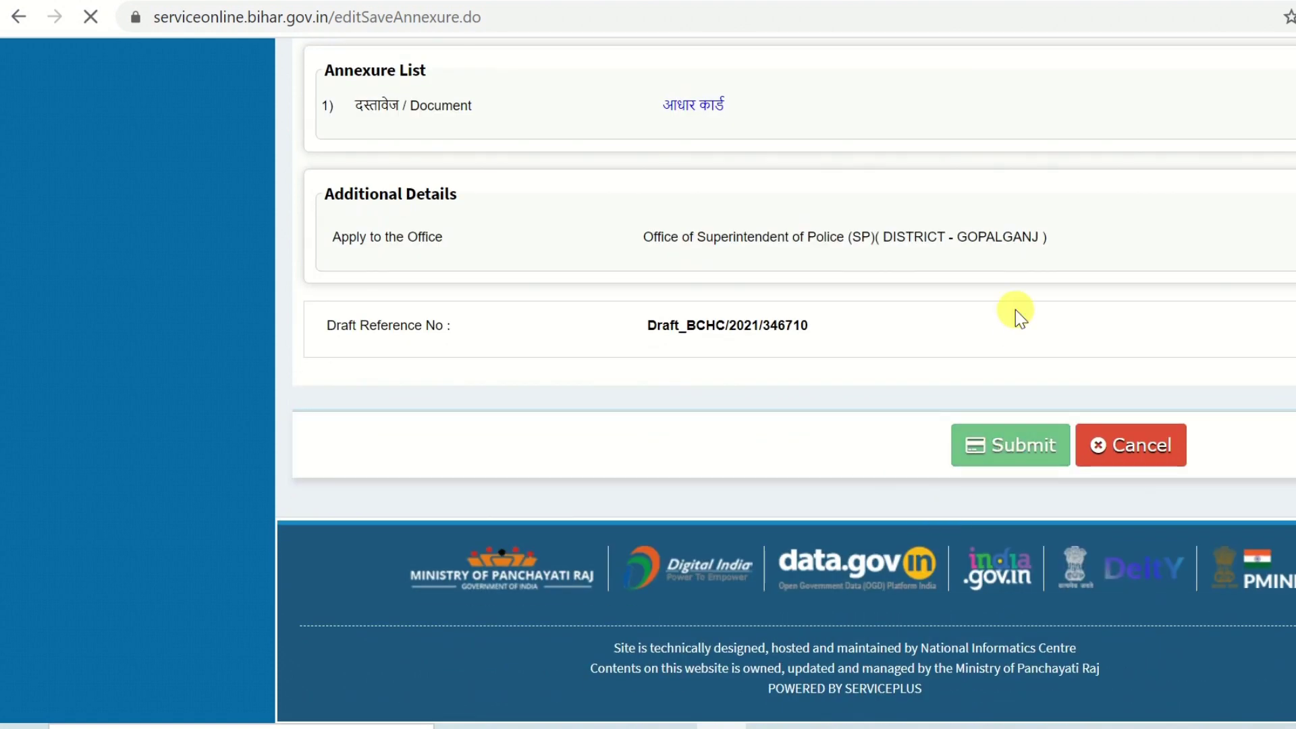